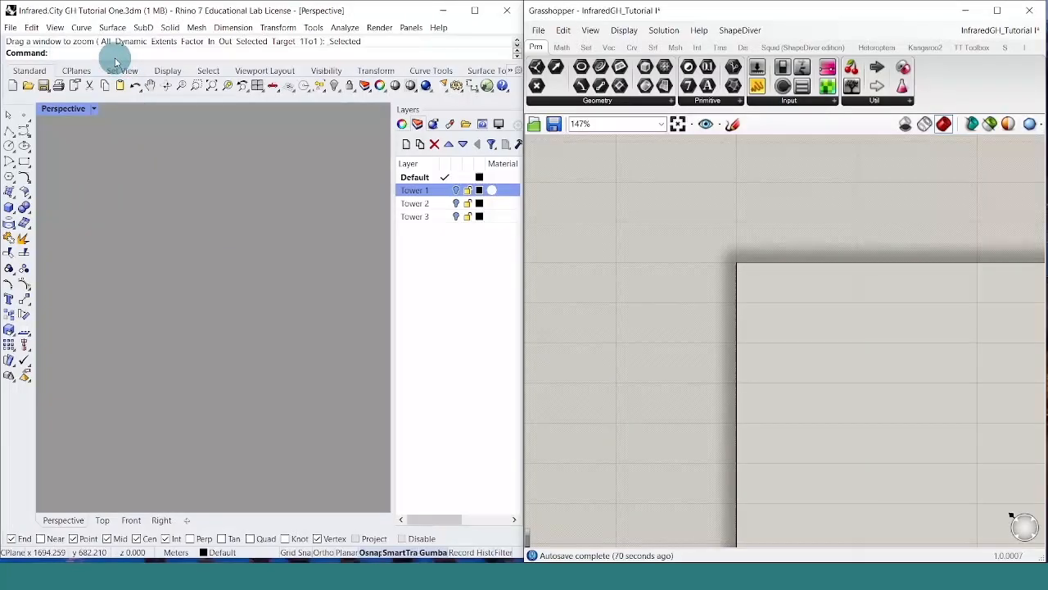
- Search the Rhino package manager for "infrared", check the InfraredCity package's installed version, and close the manager
text(PackageManager)
key(Return)
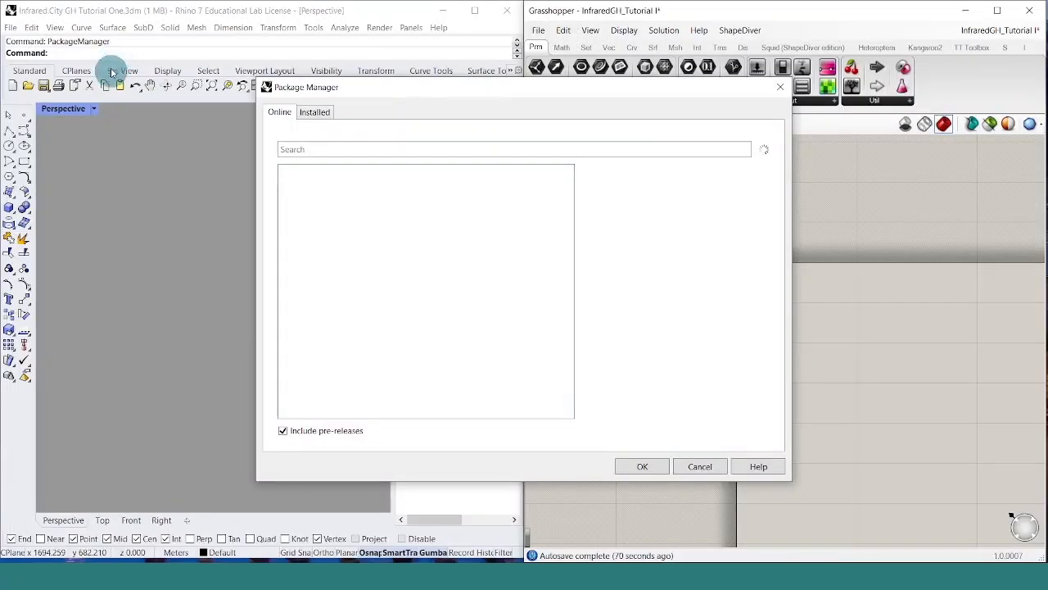
click(301, 149)
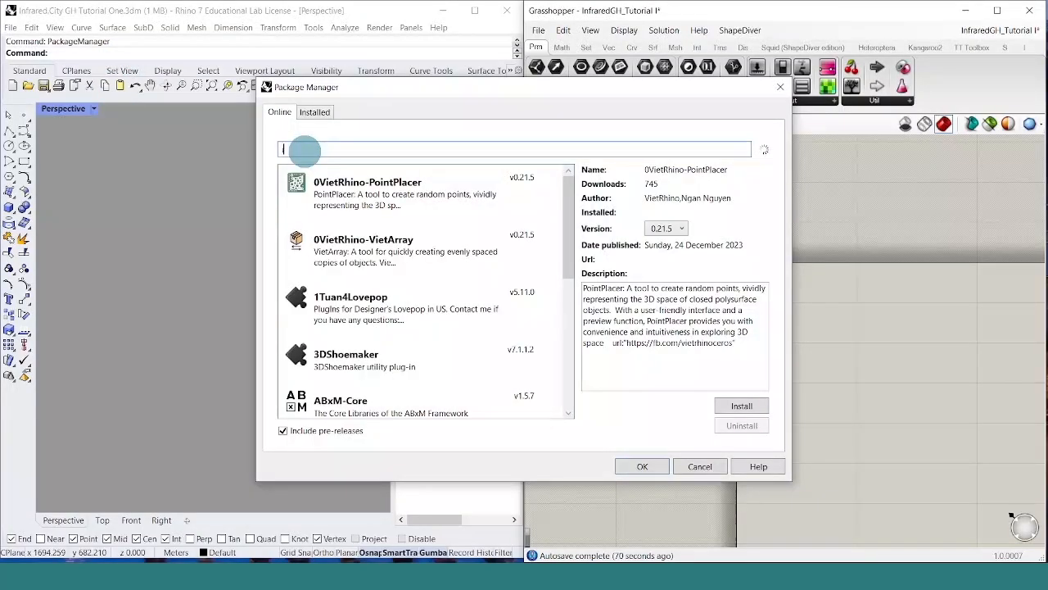
text(infrared)
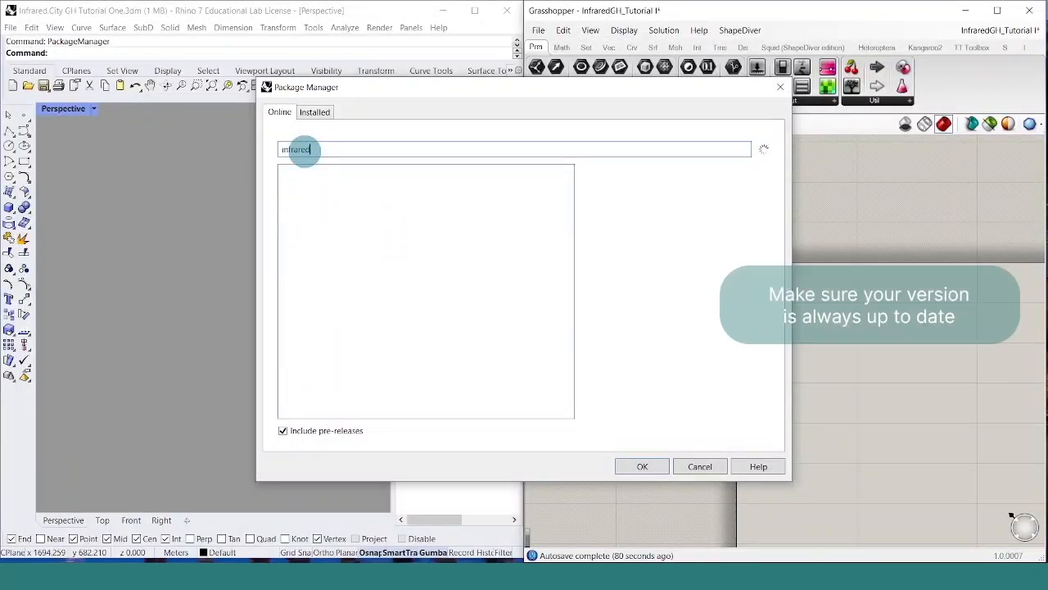
click(331, 190)
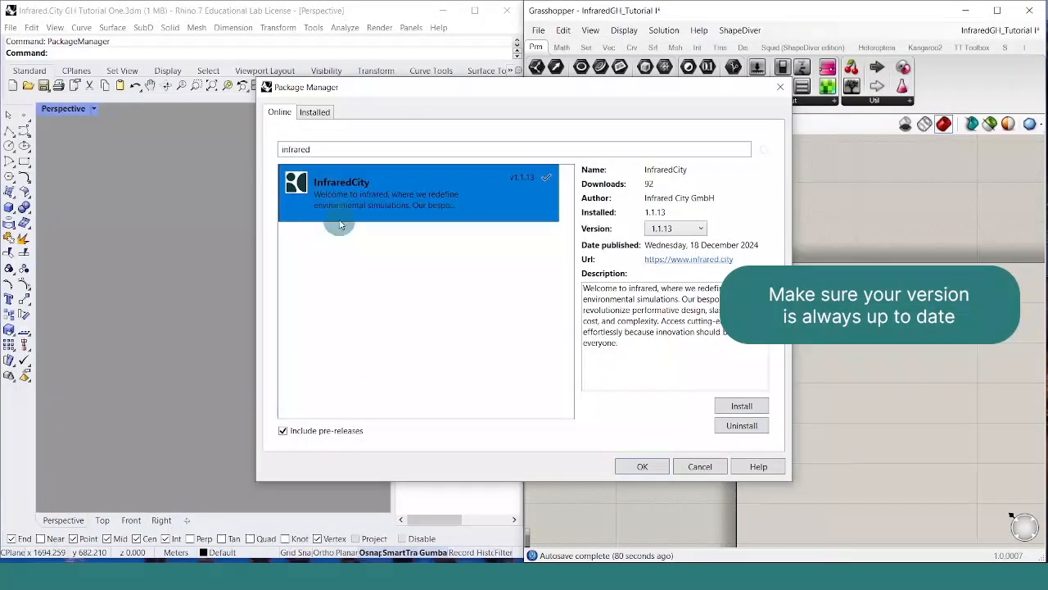
click(632, 466)
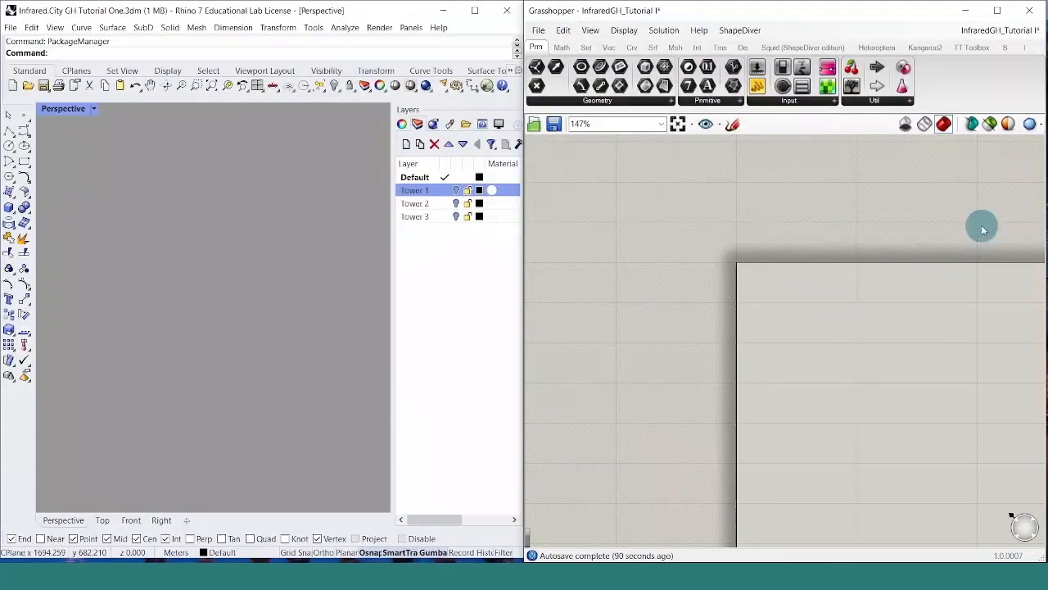
- Examine the InfraredCity components available in Grasshopper for account, analysis and simulation
click(1029, 55)
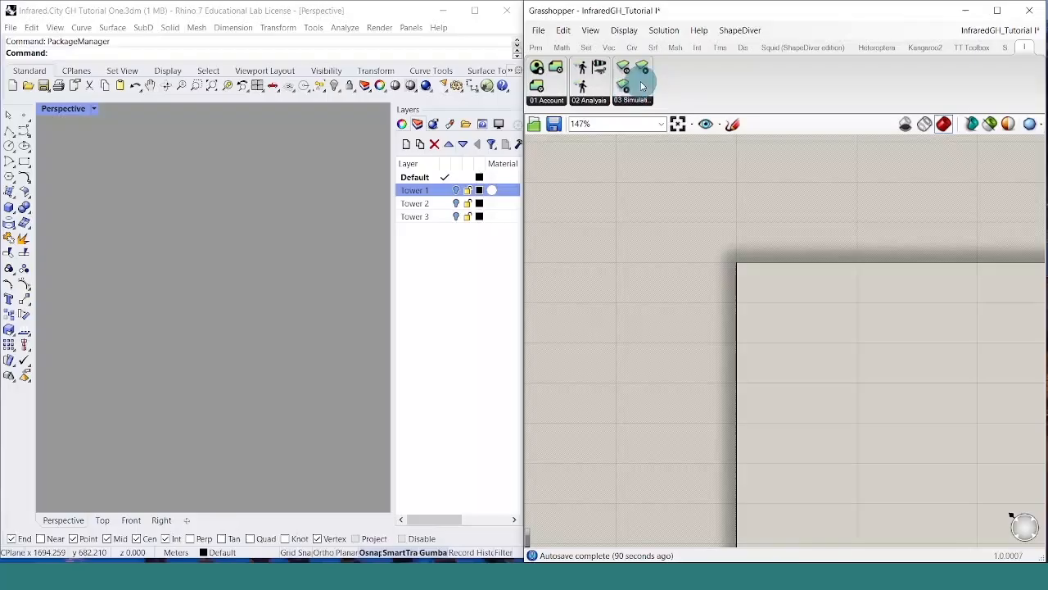
click(558, 102)
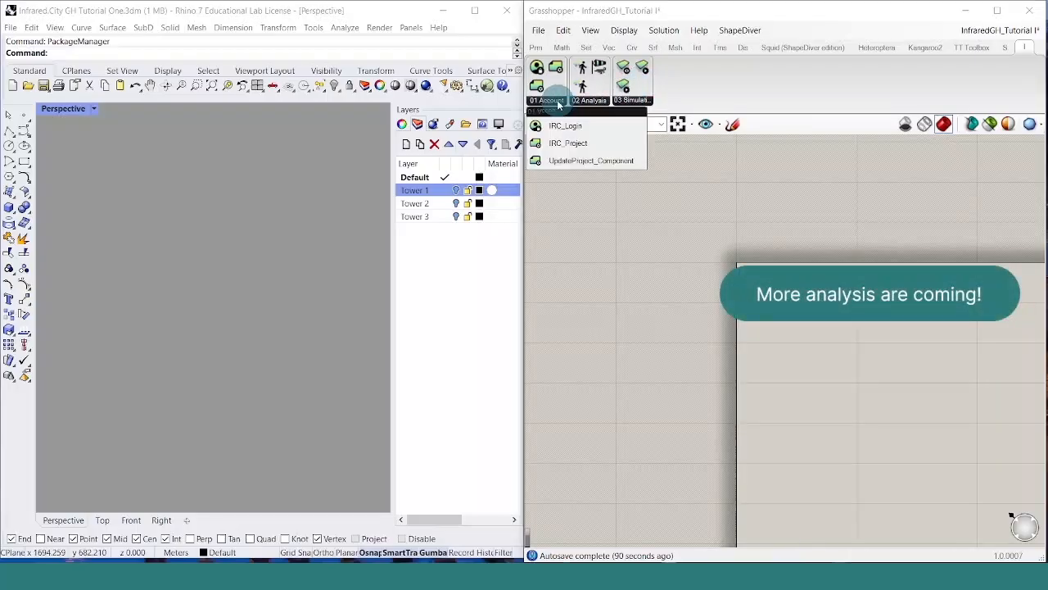
click(583, 101)
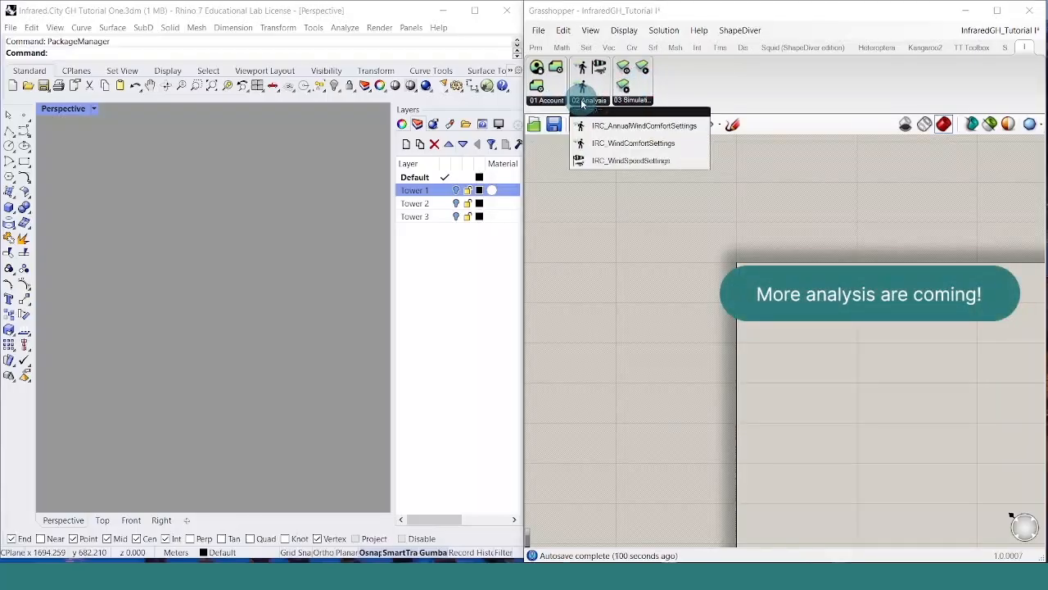
click(627, 101)
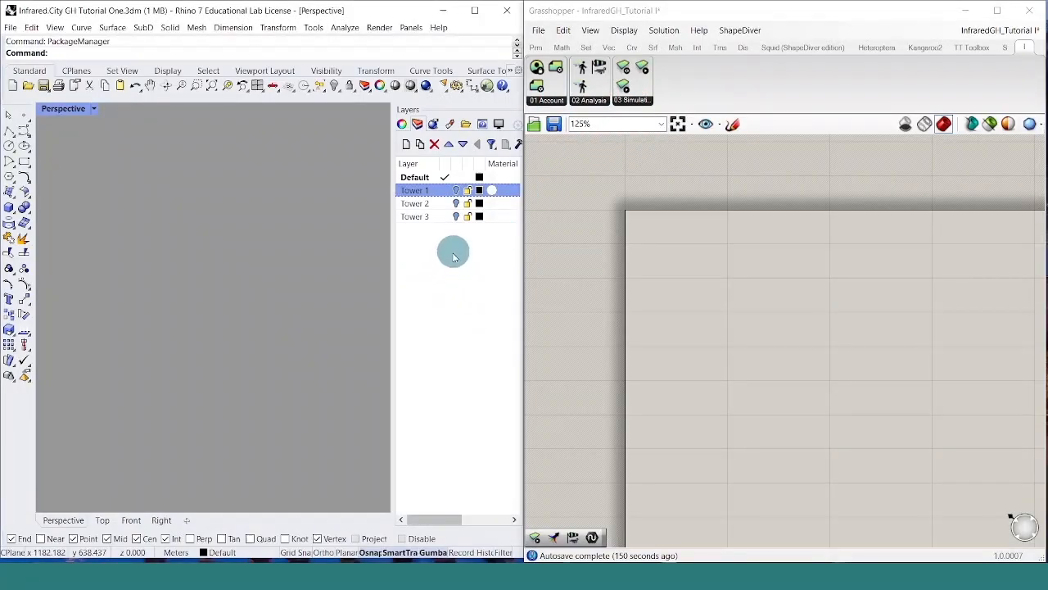
- Preview the tower design options in Rhino by showing and hiding the layers Tower 1, Tower 2 and Tower 3 in turn
click(457, 191)
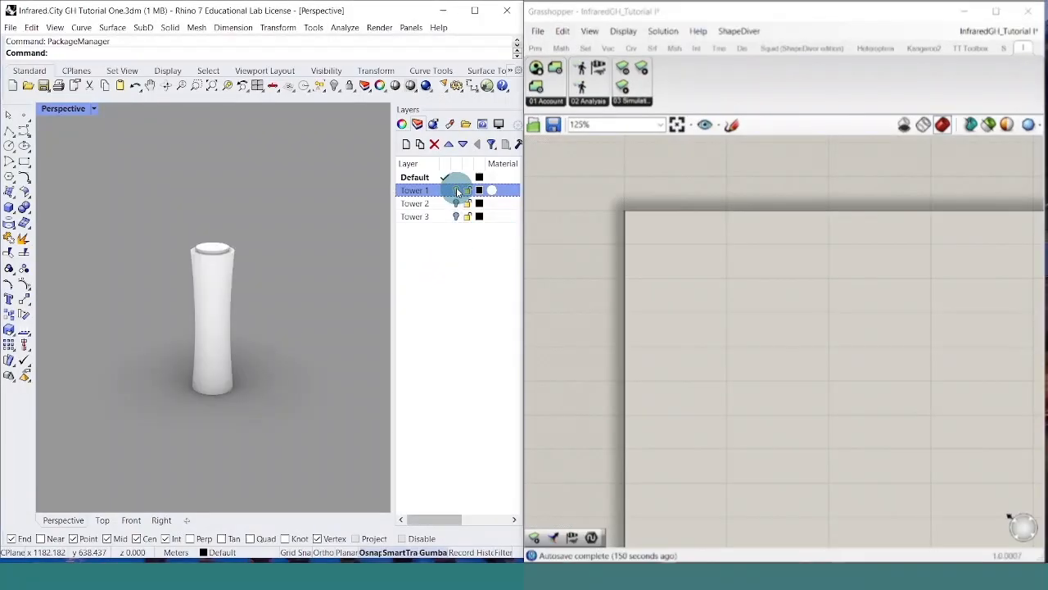
click(457, 191)
click(457, 204)
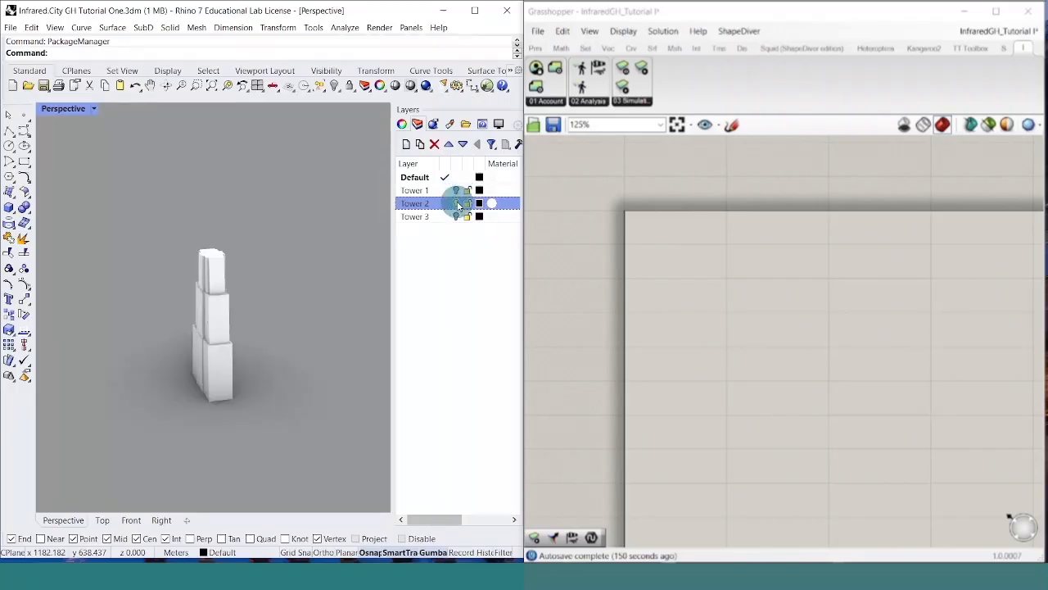
click(457, 204)
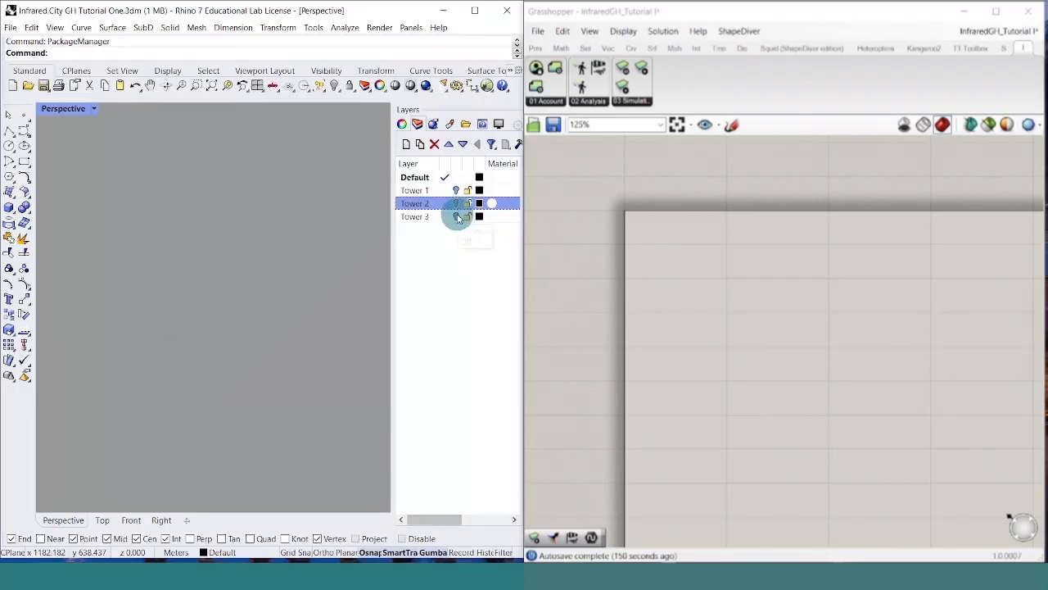
click(457, 217)
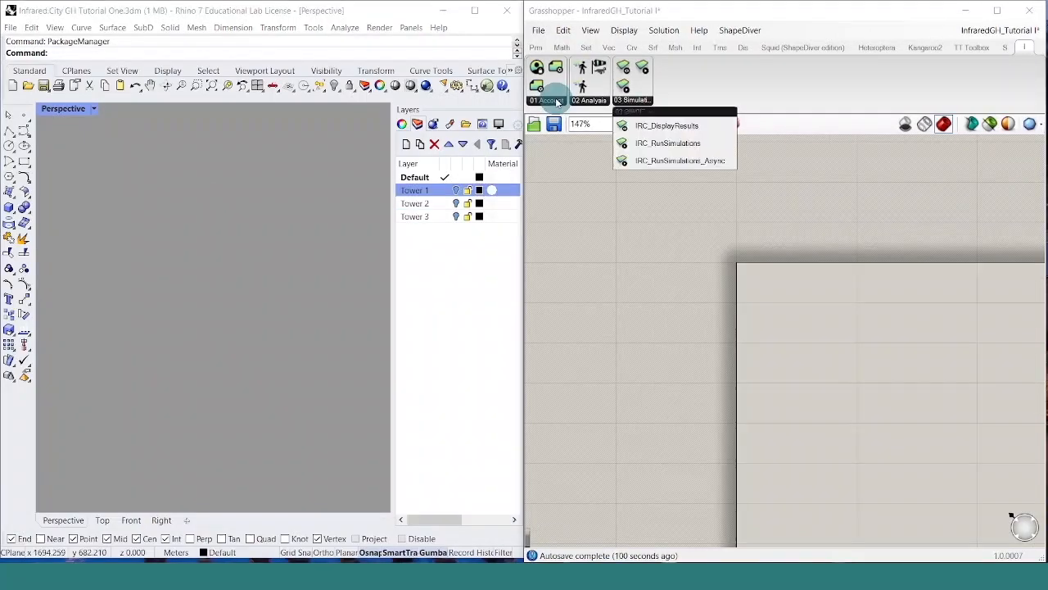
- Place an IRC_Login component on the Grasshopper canvas and log in to the InfraredCity account through the browser
click(546, 100)
drag(555, 127, 793, 308)
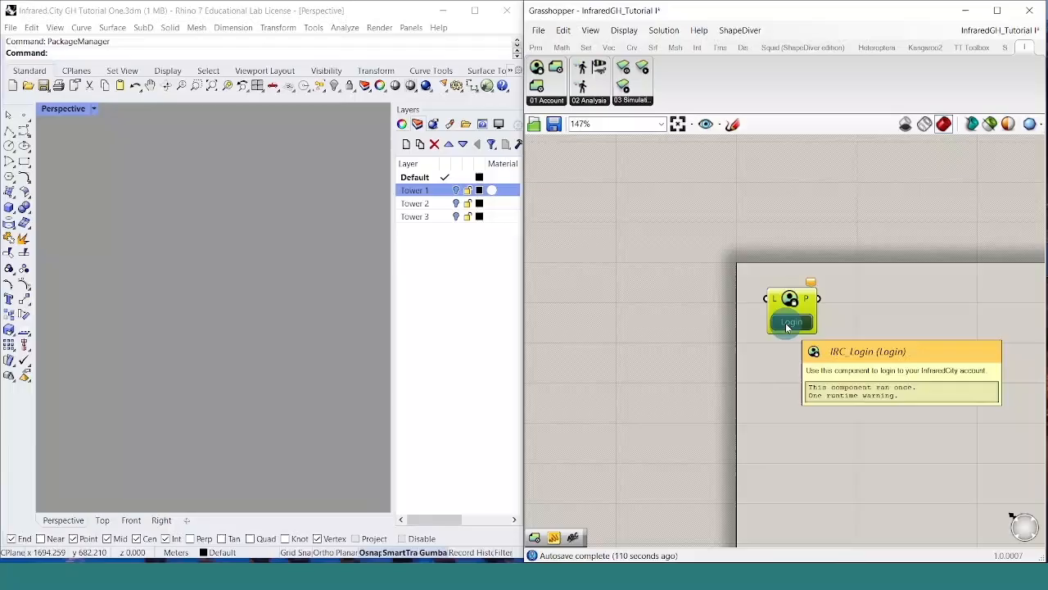
click(786, 324)
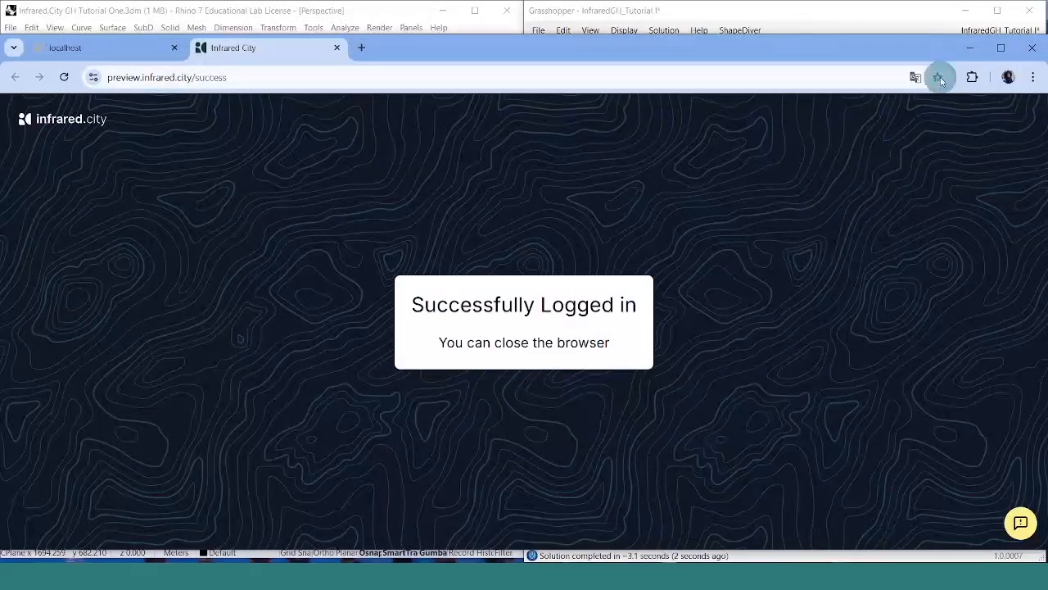
click(964, 51)
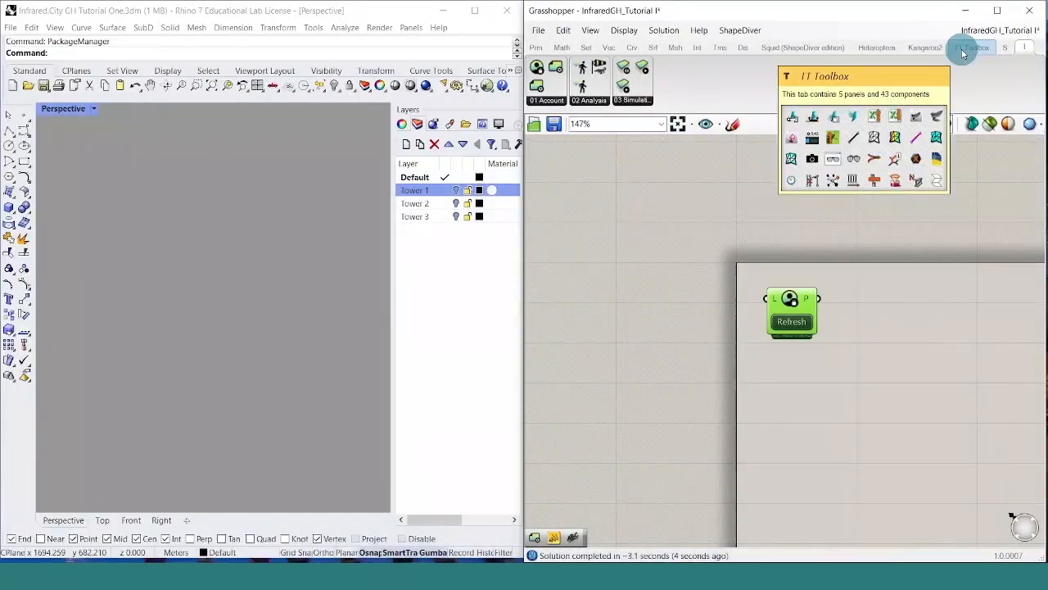
- Add an IRC_Project component to the canvas below the login component
click(549, 100)
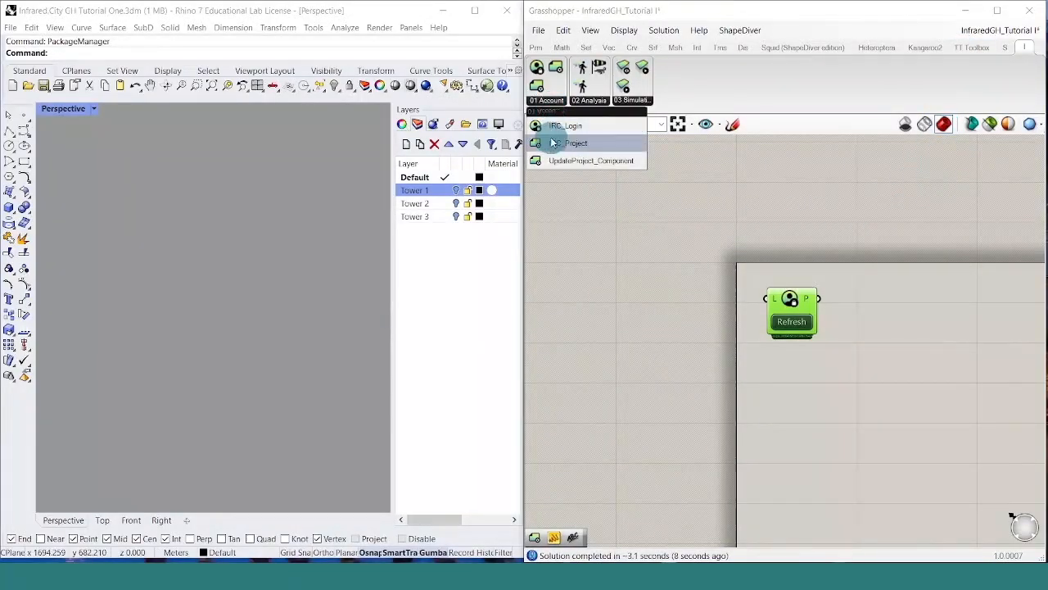
drag(556, 144, 793, 392)
right_drag(849, 464, 842, 338)
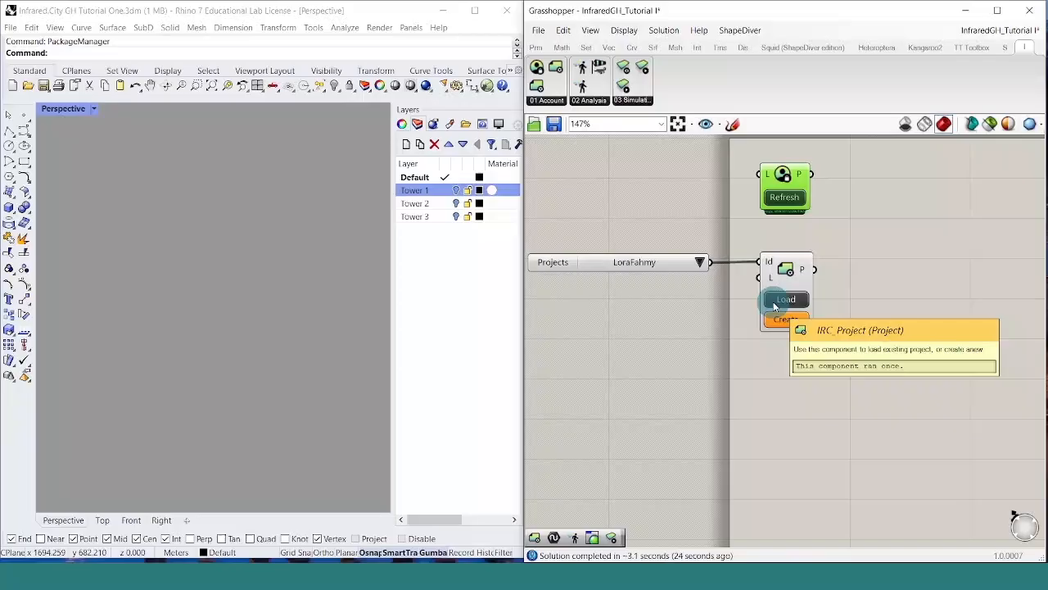
- Choose the last "Skyscraper in Vienna" project in the project list and load its context geometry
click(699, 262)
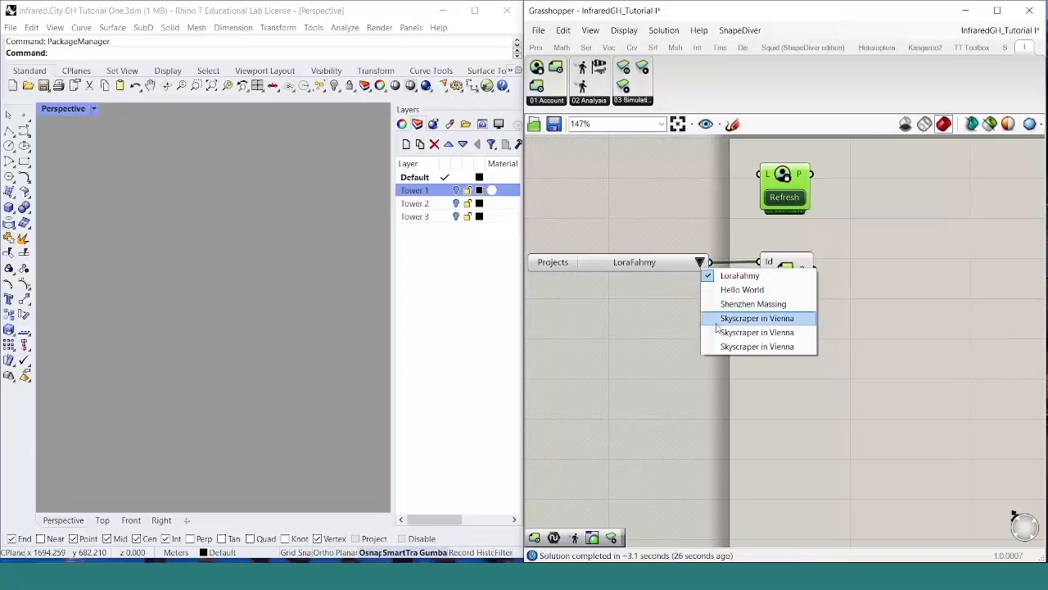
click(729, 347)
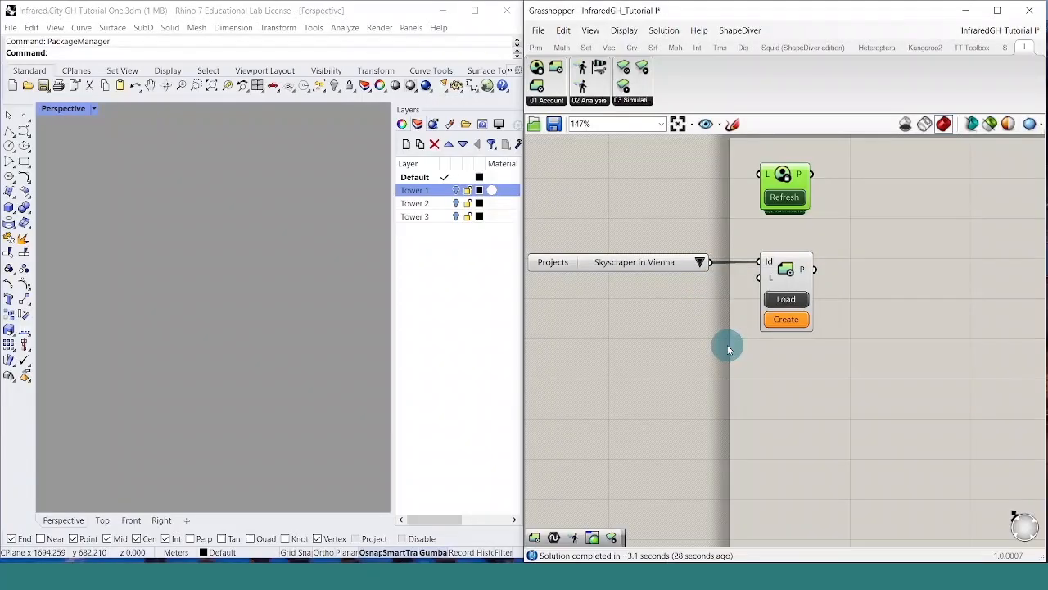
click(787, 299)
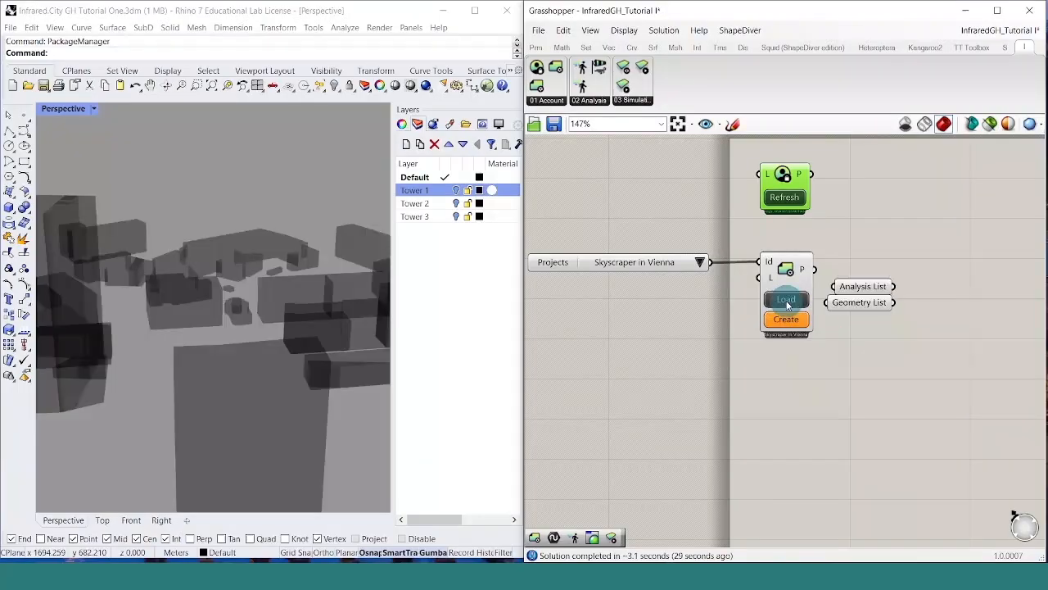
scroll(217, 328, down, 5)
right_drag(220, 333, 292, 375)
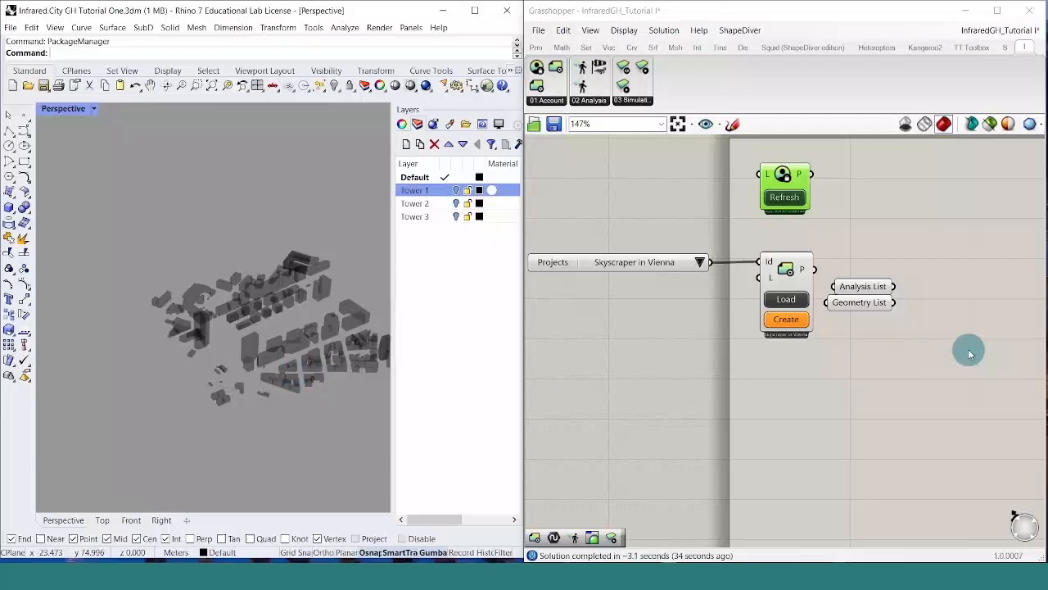
- Reposition the Geometry List and Analysis List parameters one above the other beside the project component
right_drag(889, 335, 811, 346)
click(800, 345)
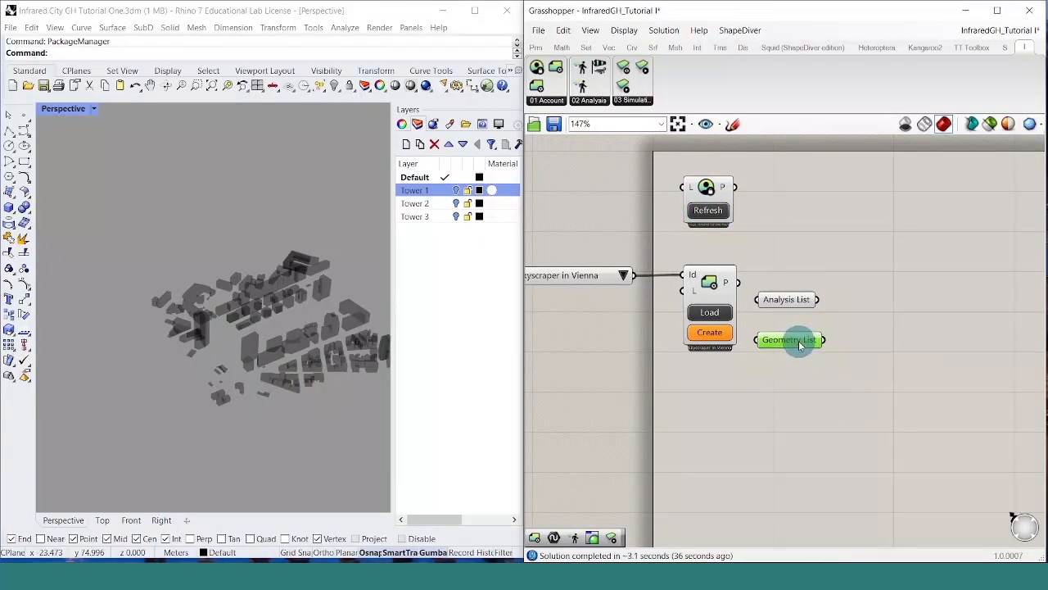
click(790, 301)
right_drag(834, 390, 837, 398)
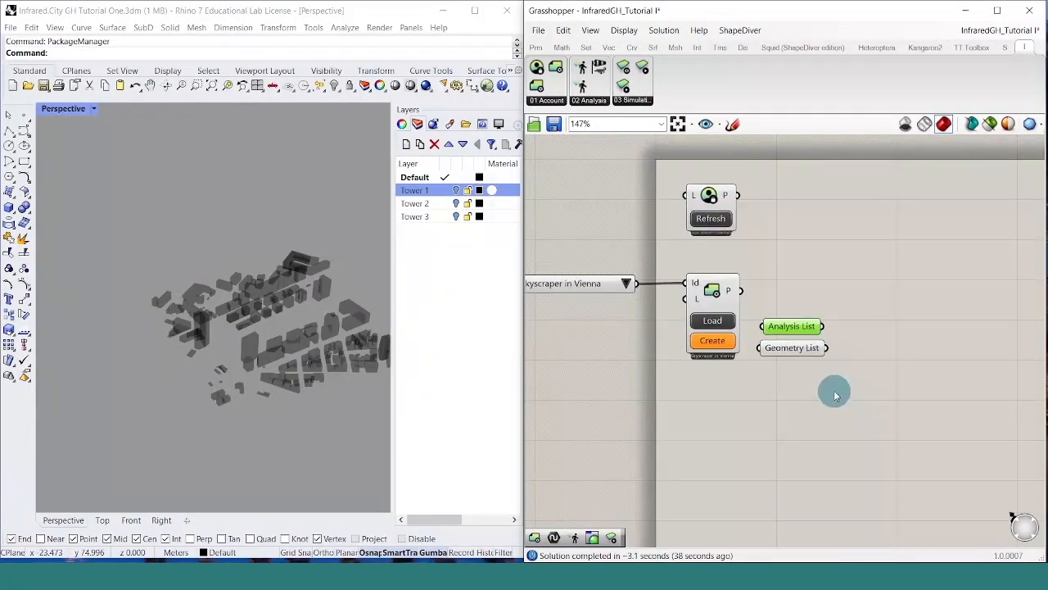
- Bake the Geometry List meshes into Rhino on the Default layer
right_click(796, 347)
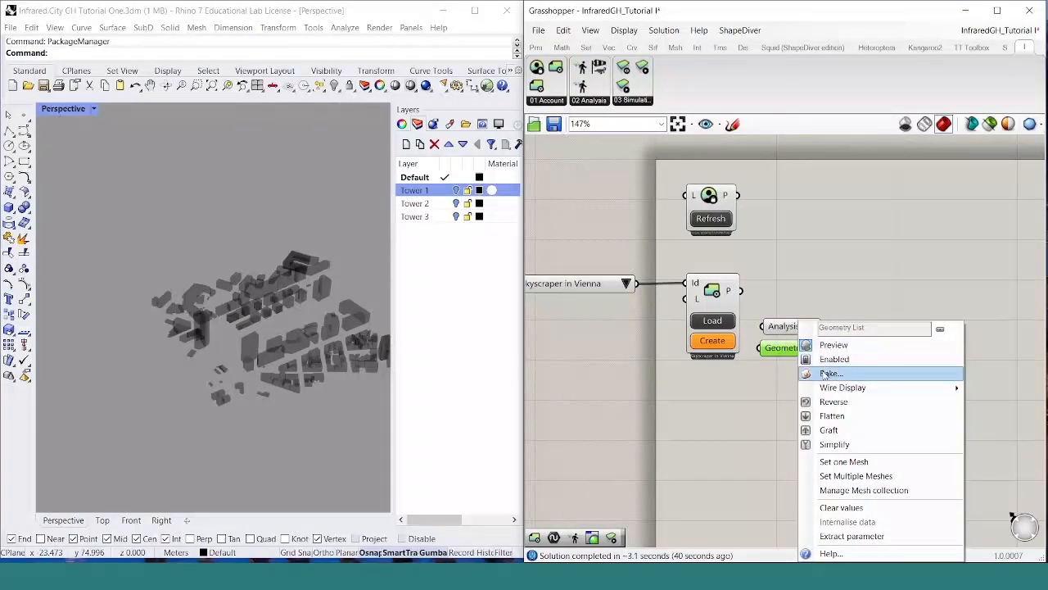
click(827, 374)
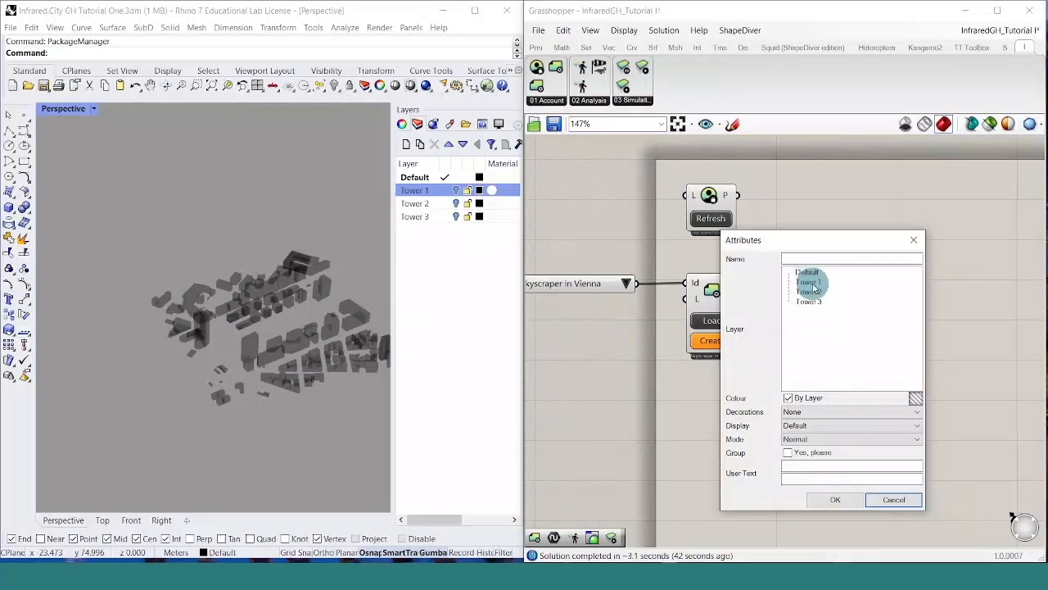
click(808, 273)
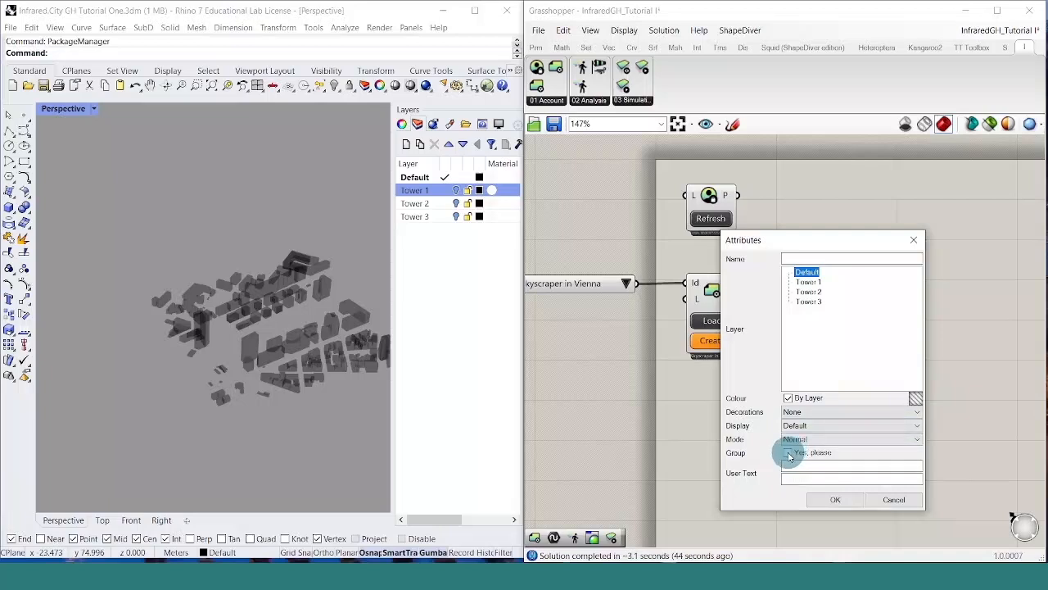
click(836, 499)
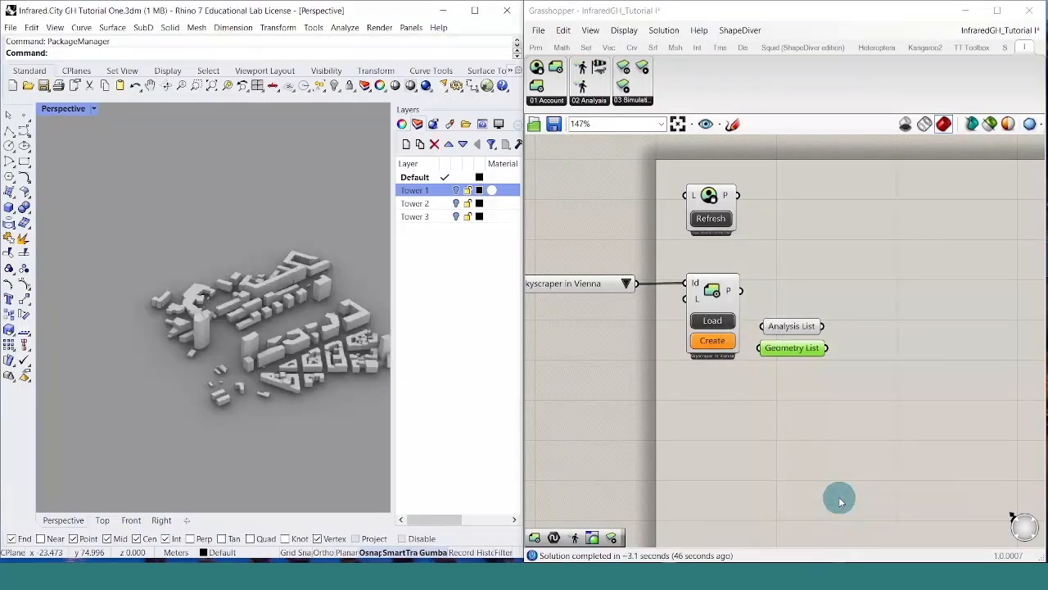
- Preview Tower 1, Tower 2 and Tower 3 in turn within the baked city context and inspect the tower site up close
scroll(130, 295, down, 4)
scroll(202, 321, up, 8)
right_drag(233, 355, 245, 356)
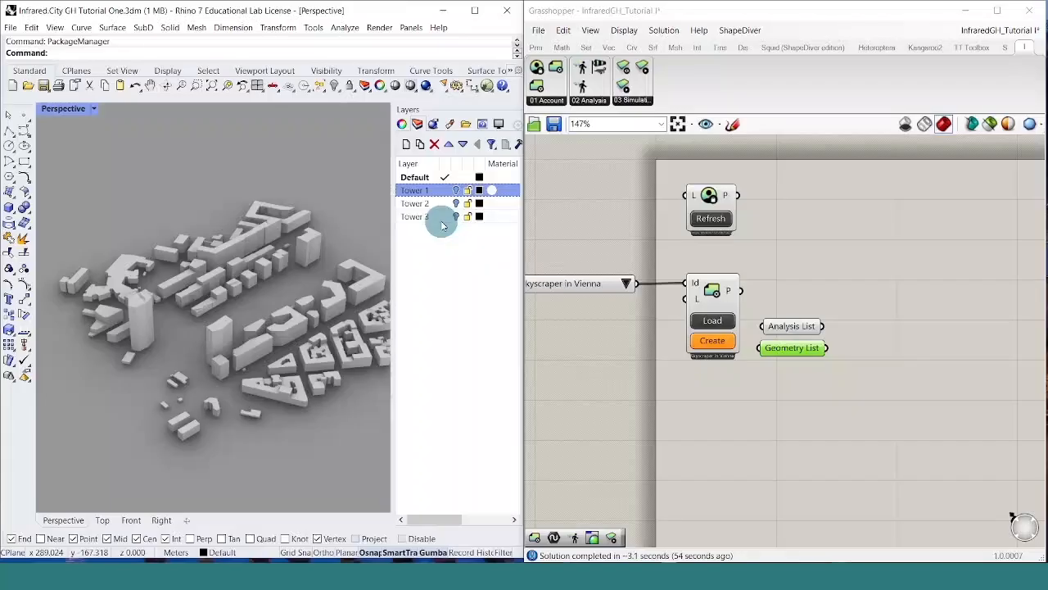
click(457, 191)
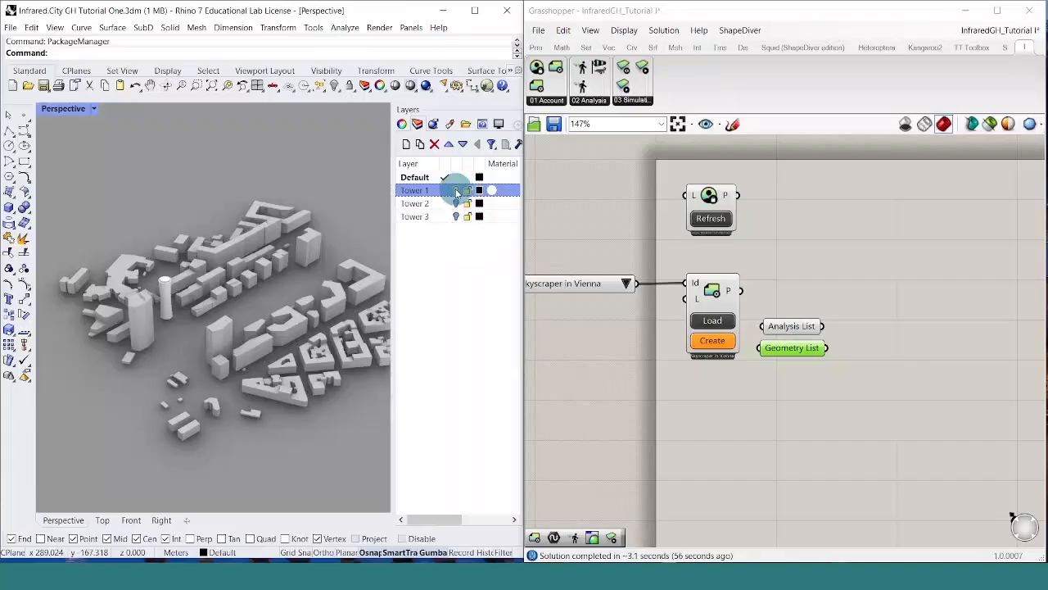
click(457, 191)
click(457, 204)
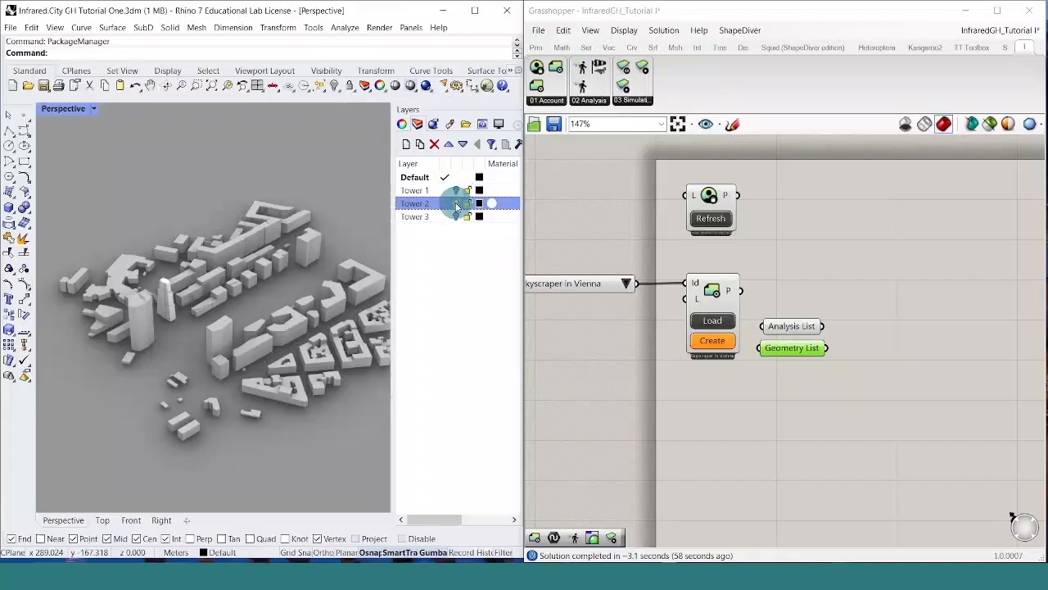
click(457, 204)
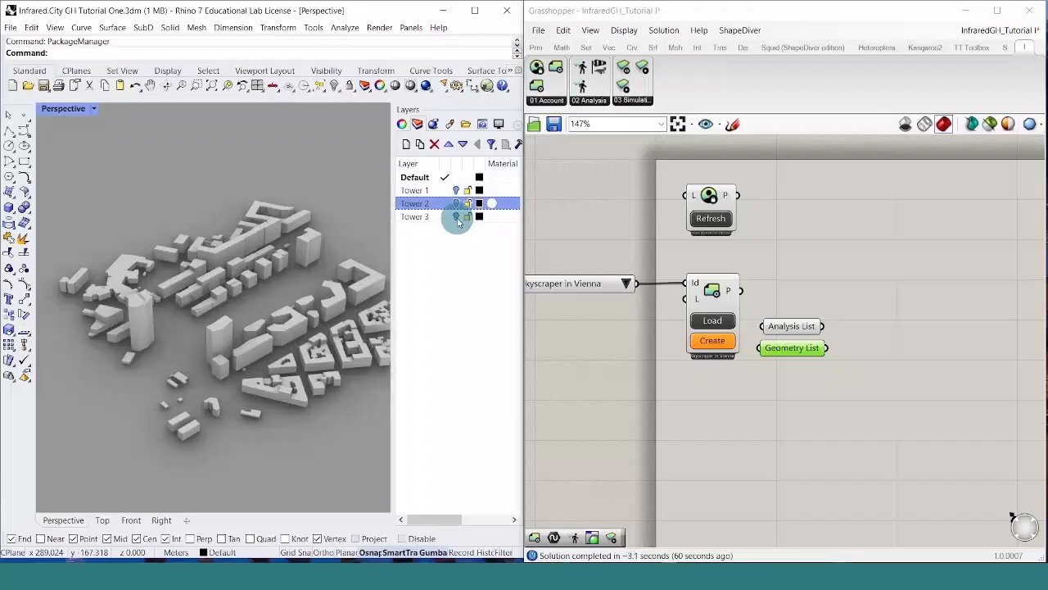
click(457, 217)
click(457, 218)
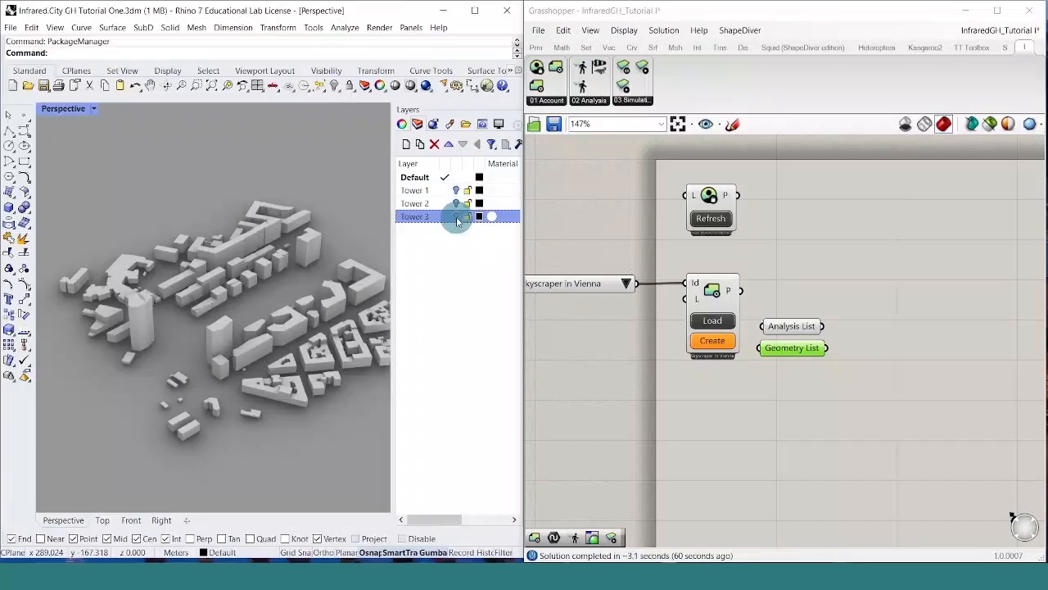
scroll(151, 301, up, 5)
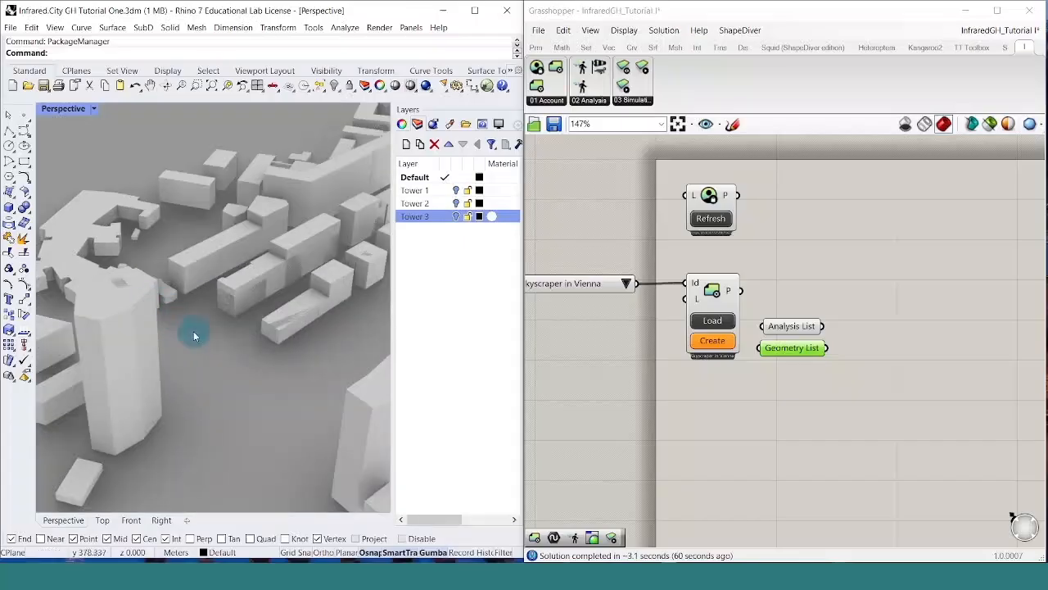
scroll(235, 354, up, 2)
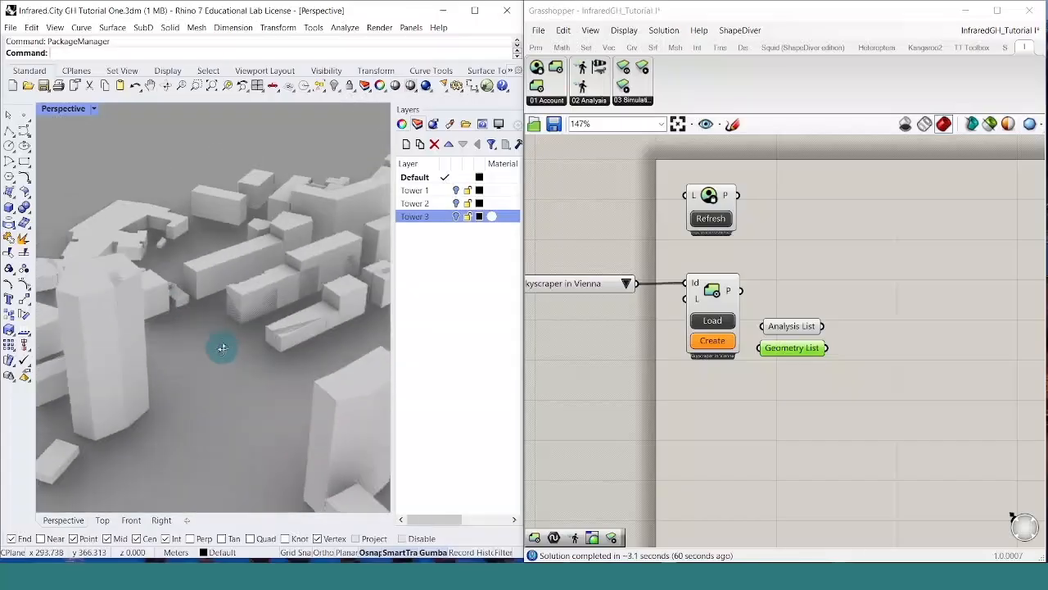
- Turn off the preview of the Geometry List parameter so only the baked context meshes show in Rhino
click(803, 357)
right_click(804, 357)
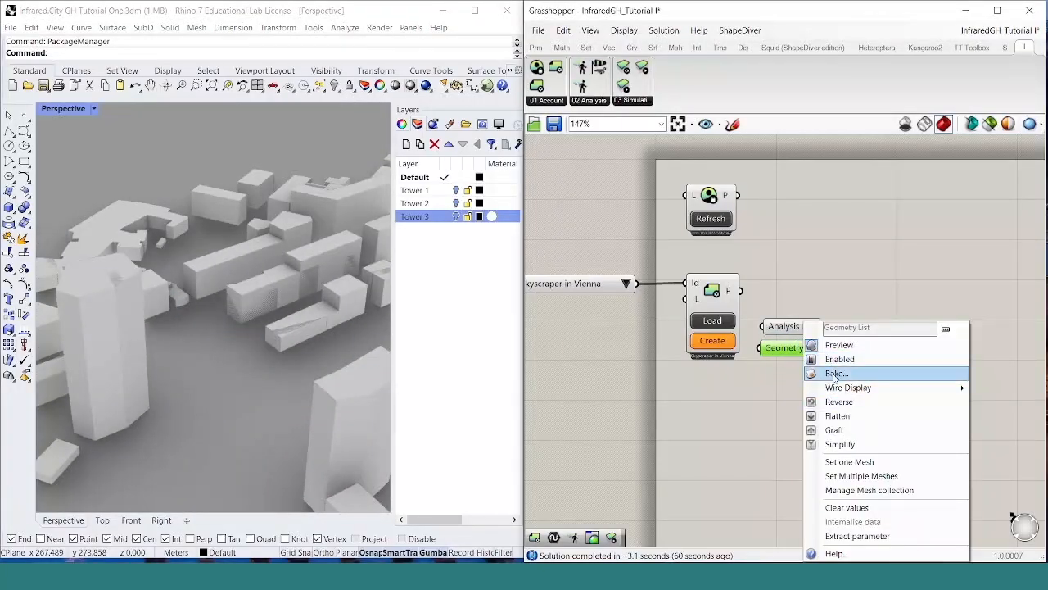
click(834, 348)
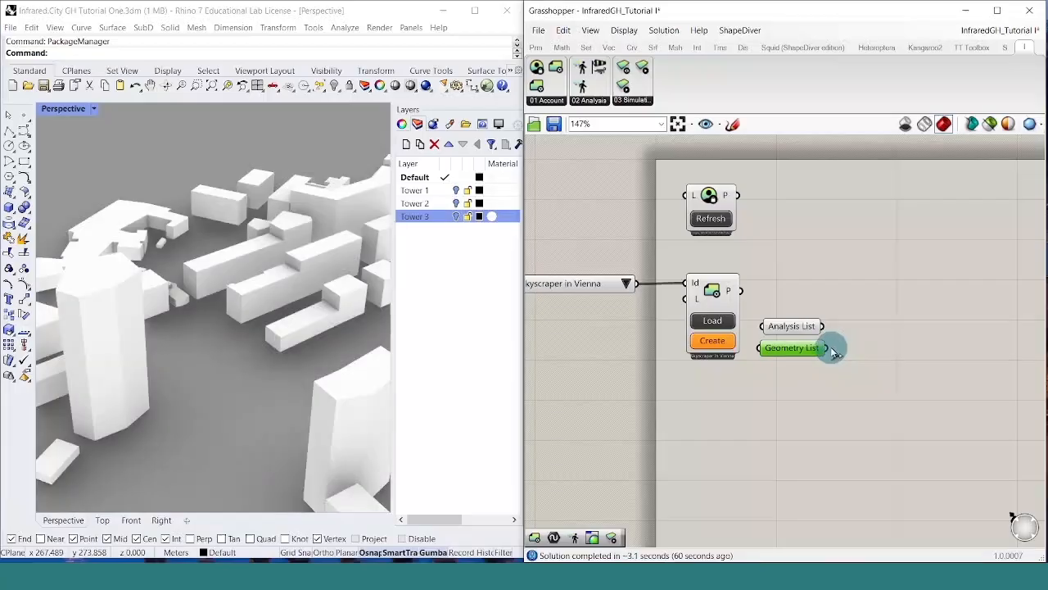
scroll(176, 354, down, 5)
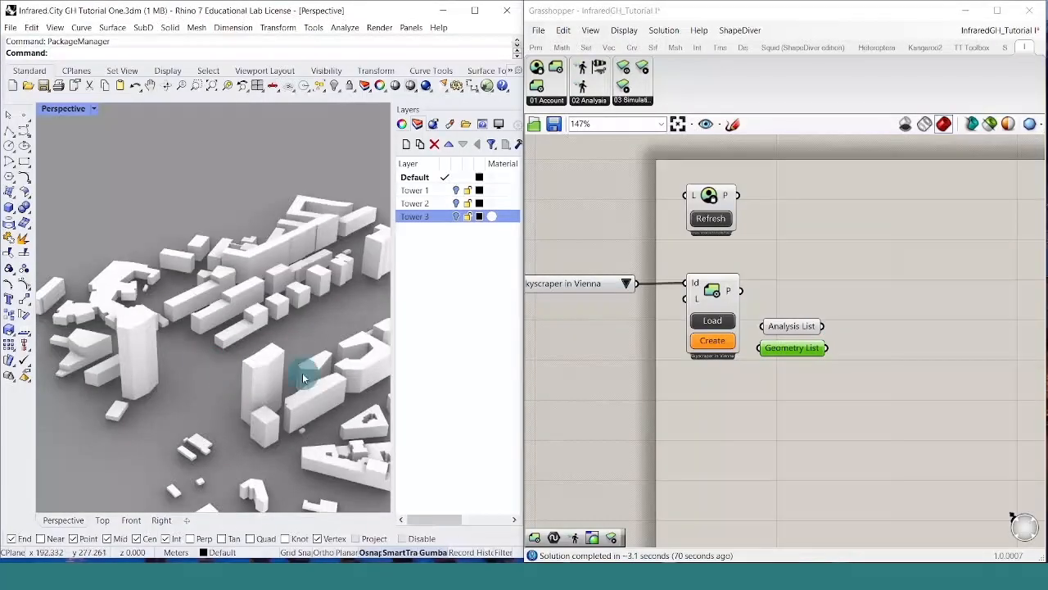
- Add a Geometry Pipeline component in the empty canvas area beside the Analysis List and Geometry List parameters
right_drag(927, 409, 859, 412)
double_click(870, 316)
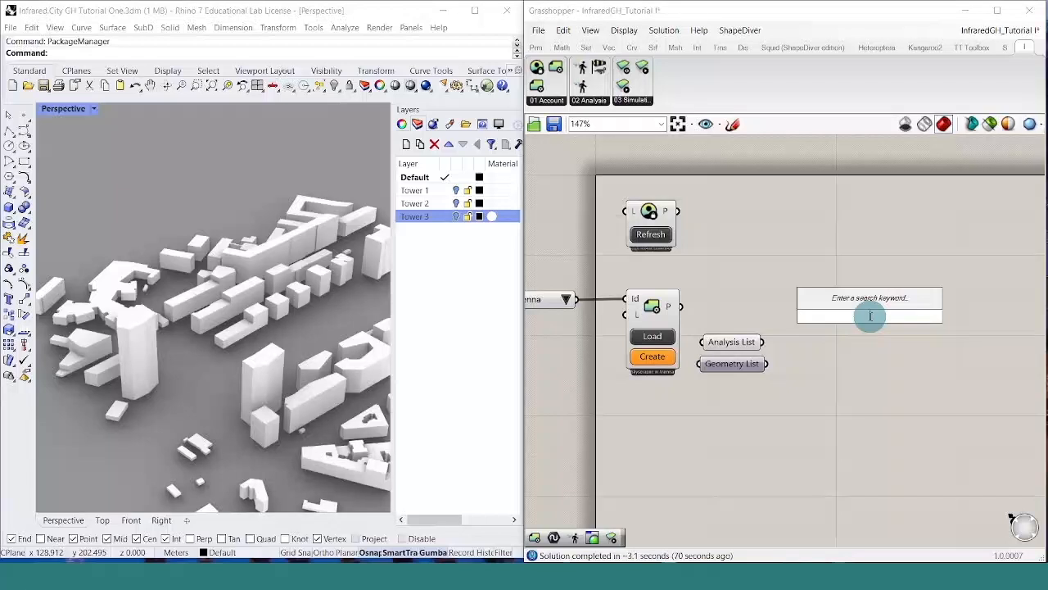
text(geome)
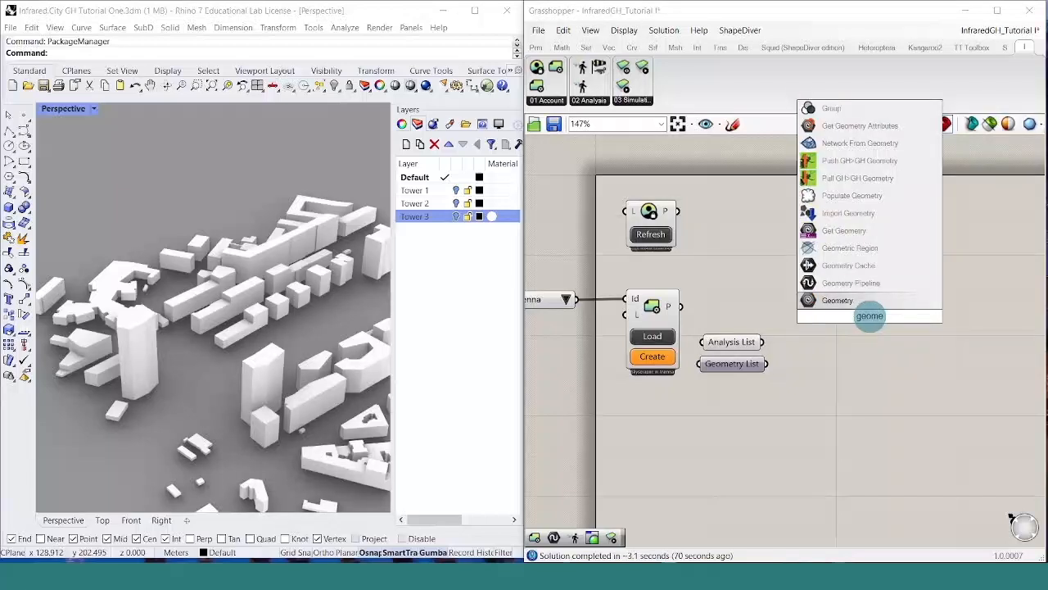
click(871, 283)
drag(871, 293, 968, 288)
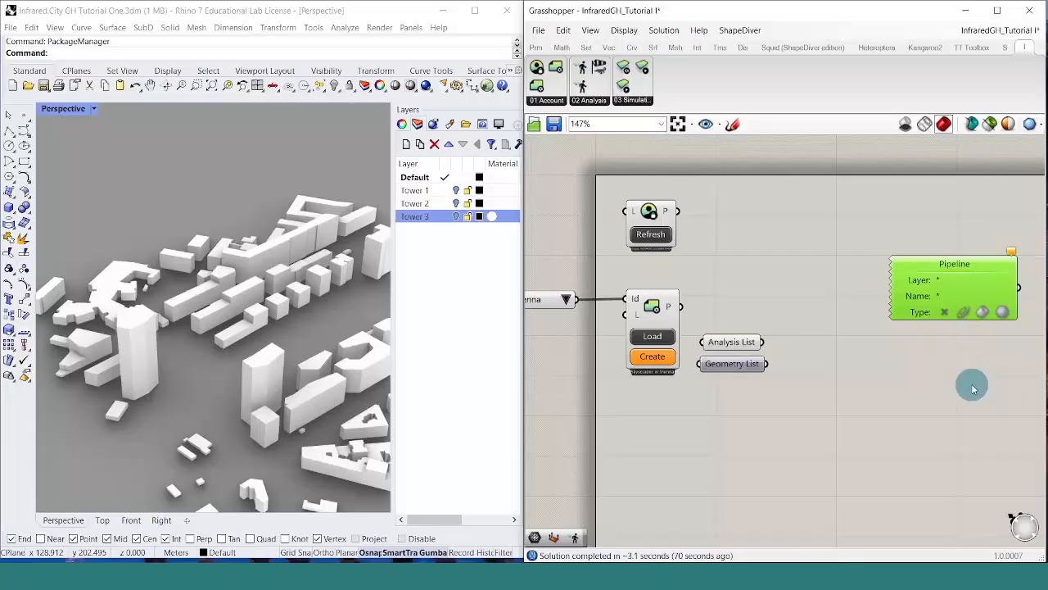
right_drag(971, 382, 936, 379)
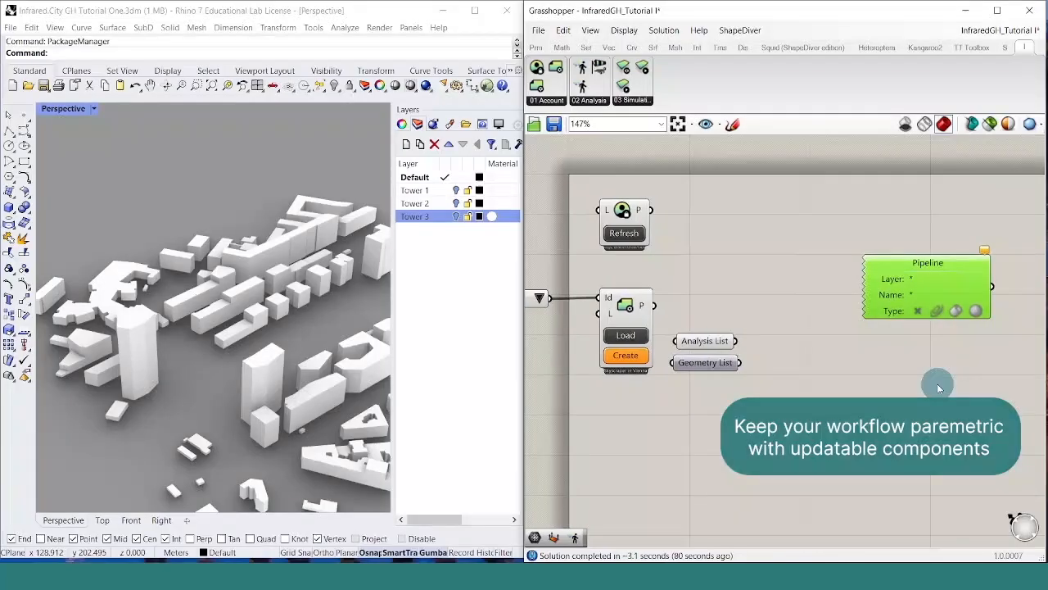
- Set the Geometry Pipeline to collect Breps and filter it to the layer Tower 1
double_click(957, 312)
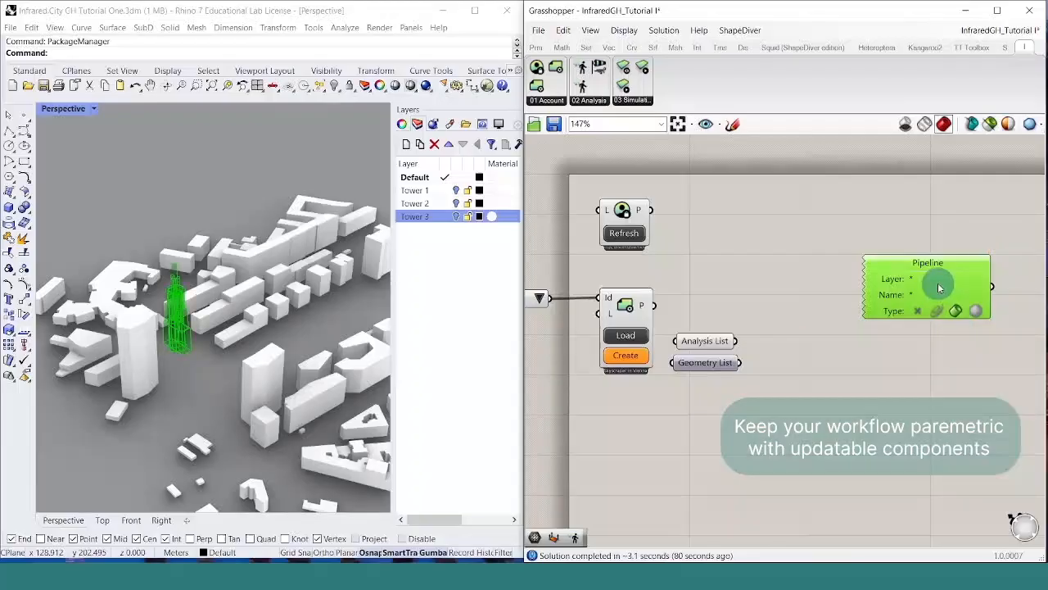
right_click(938, 286)
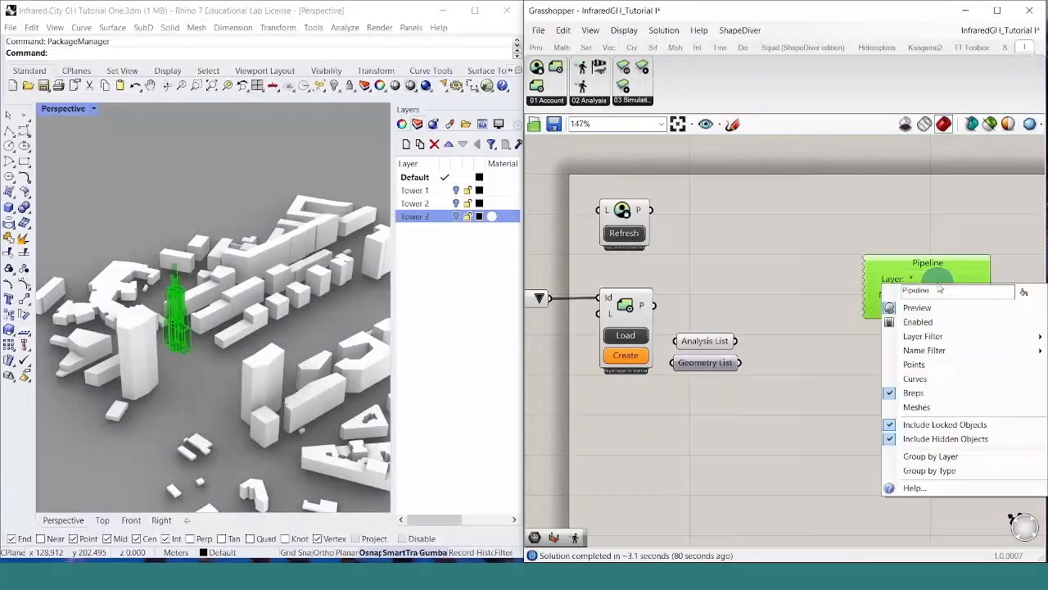
mouse_move(943, 339)
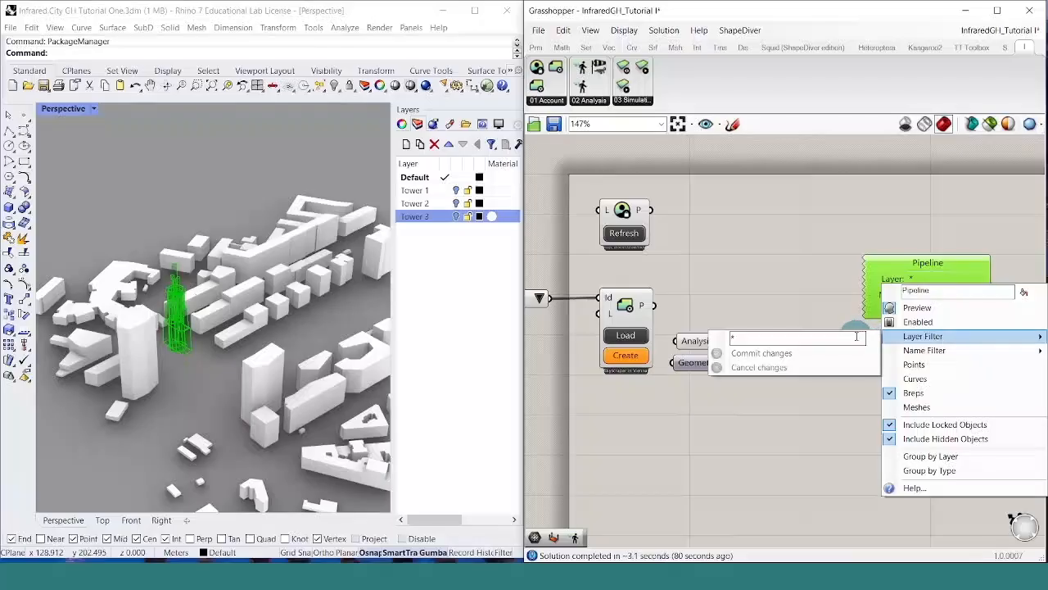
click(856, 336)
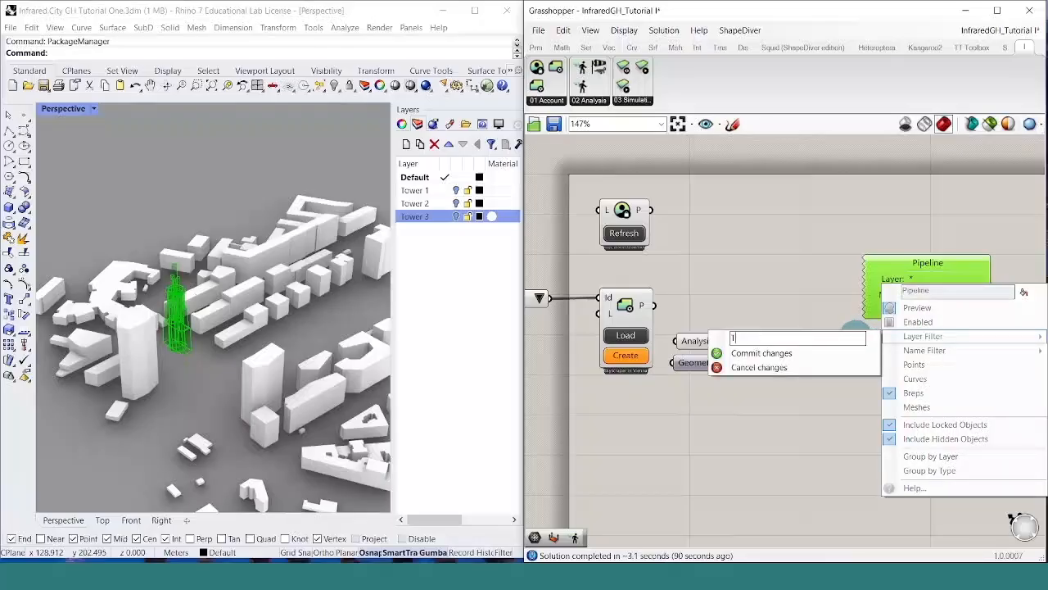
click(823, 354)
mouse_move(915, 366)
right_down()
mouse_move(882, 365)
mouse_move(915, 356)
mouse_move(888, 358)
right_up()
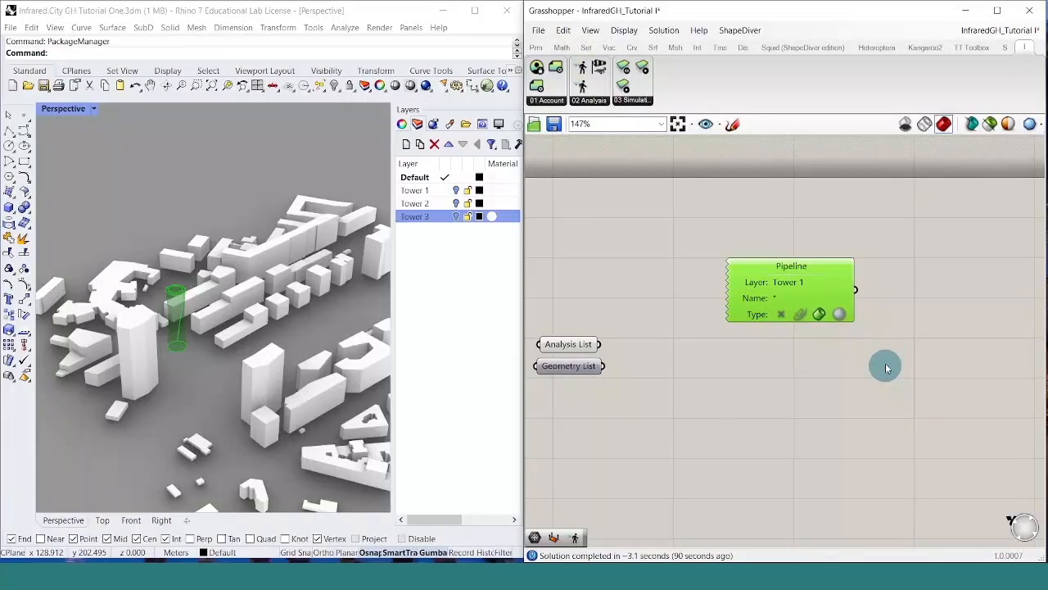
- Add an UpdateProject_Component and position it beyond the Tower 1 pipeline, leaving room for components between them
right_drag(639, 392, 686, 389)
mouse_move(621, 350)
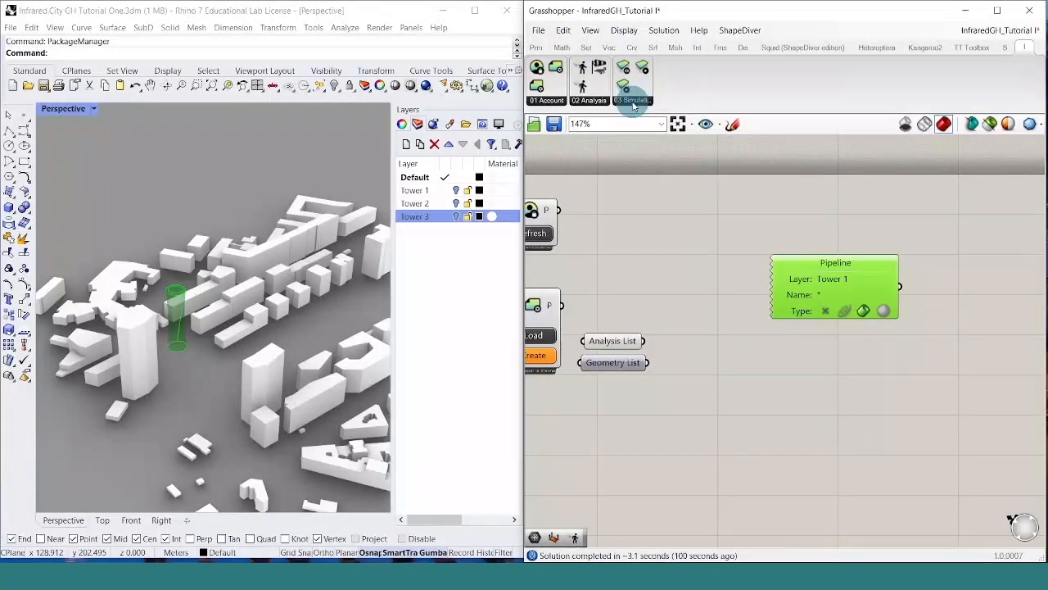
click(547, 100)
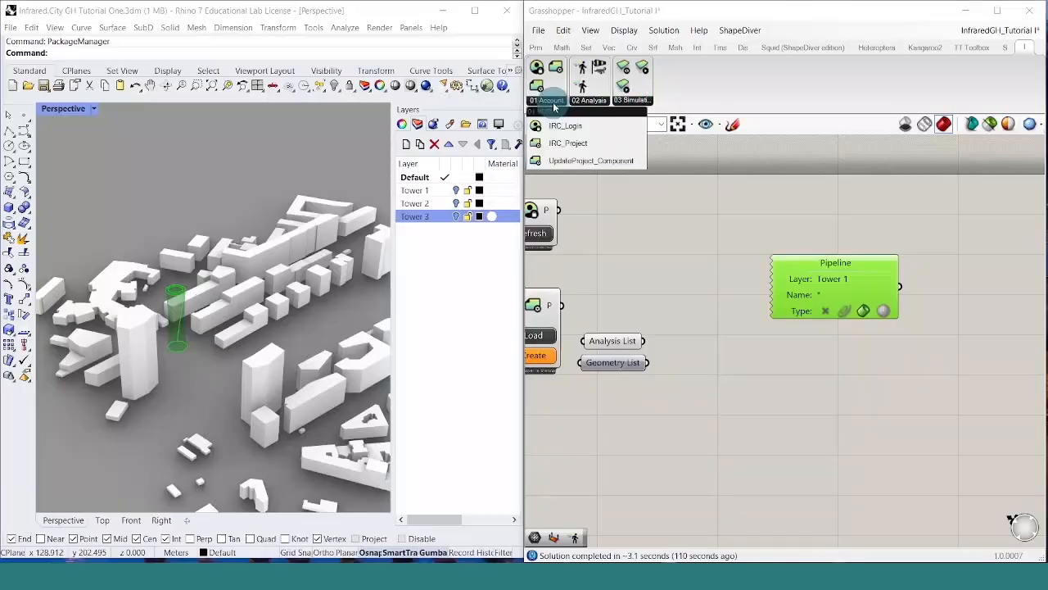
click(559, 161)
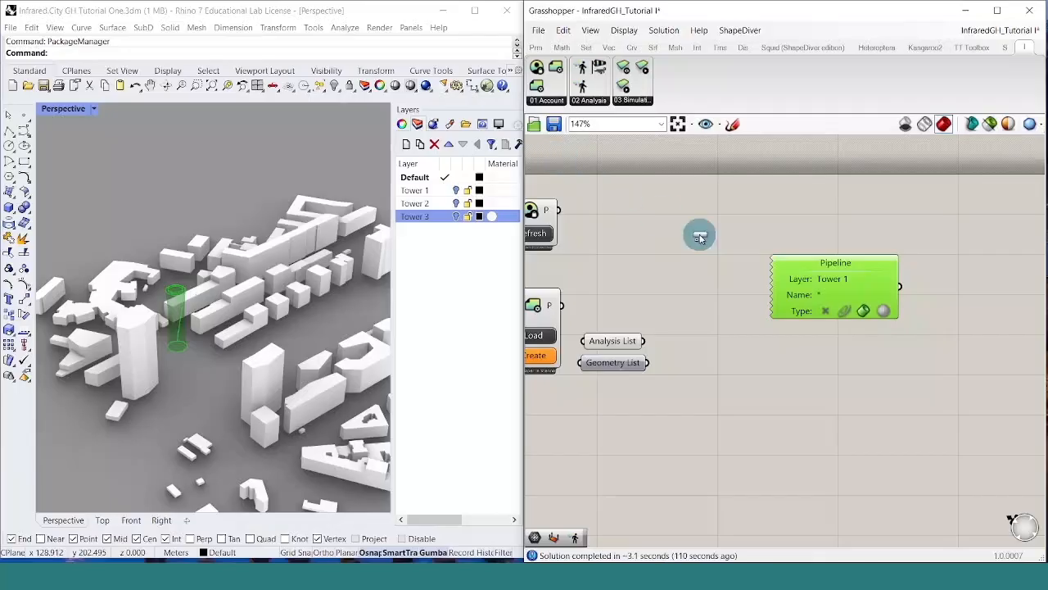
click(981, 285)
right_drag(983, 290, 869, 275)
drag(892, 271, 1013, 283)
- Add a Mesh parameter after the Tower 1 pipeline and connect the pipeline's output to it
right_drag(856, 298, 815, 296)
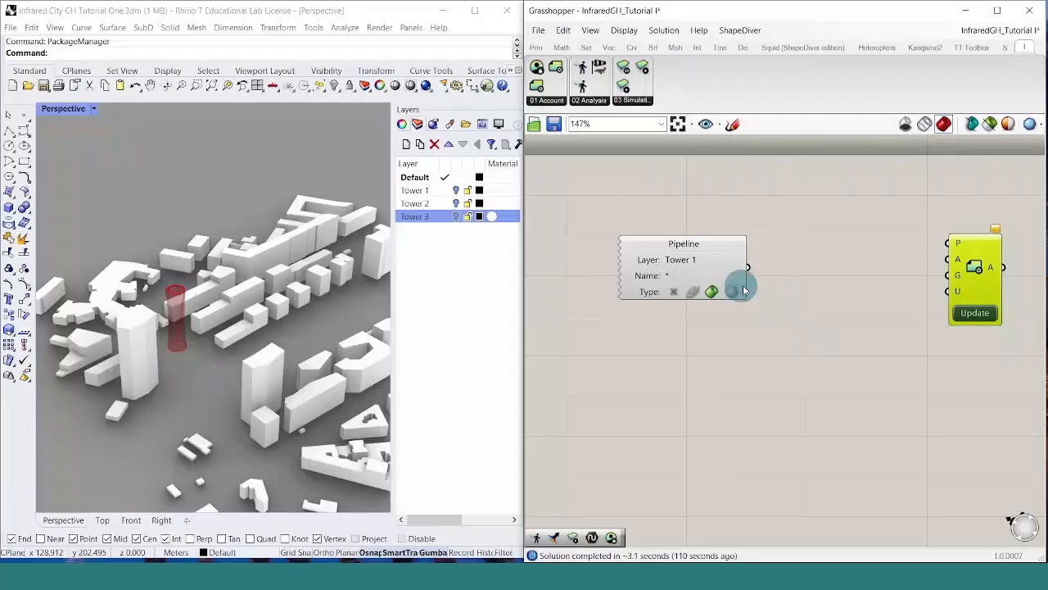
double_click(815, 295)
text(mesh)
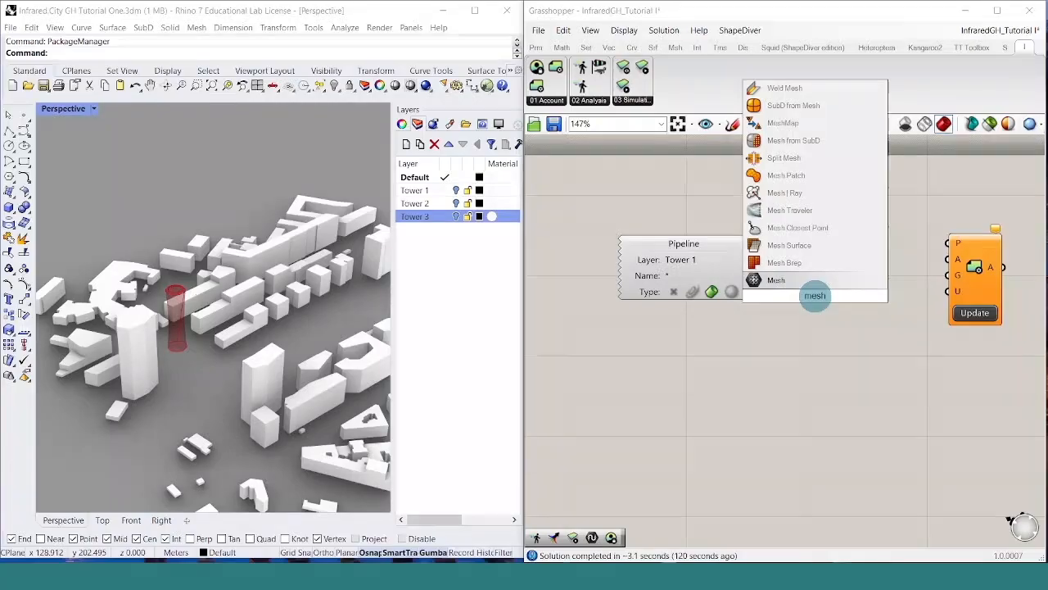
click(805, 280)
drag(747, 267, 790, 268)
- Add a Triangulate component beside the Mesh parameter and feed the tower mesh into its M input
double_click(805, 305)
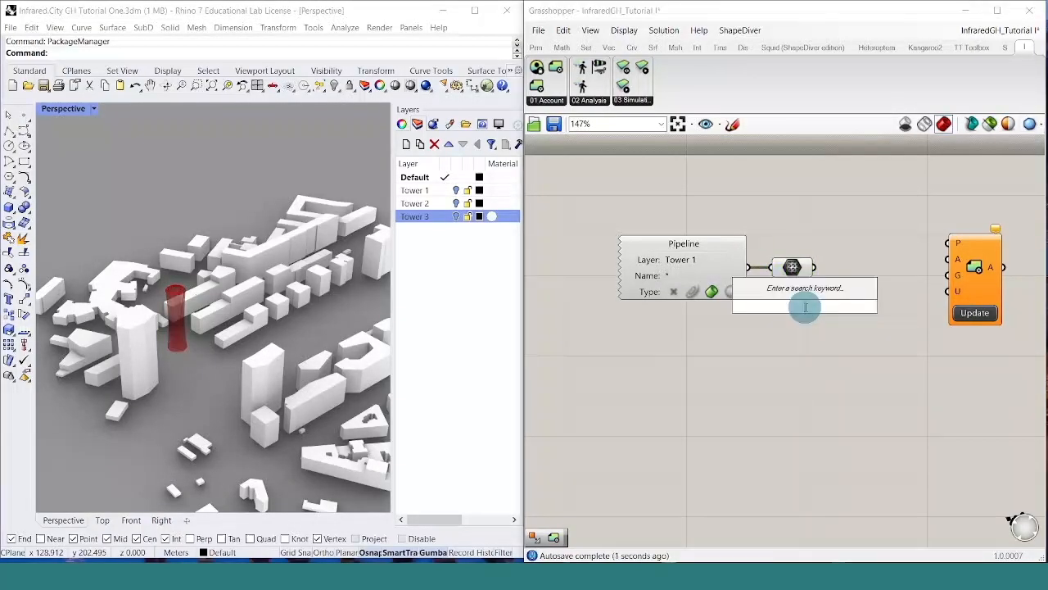
text(mesh tri)
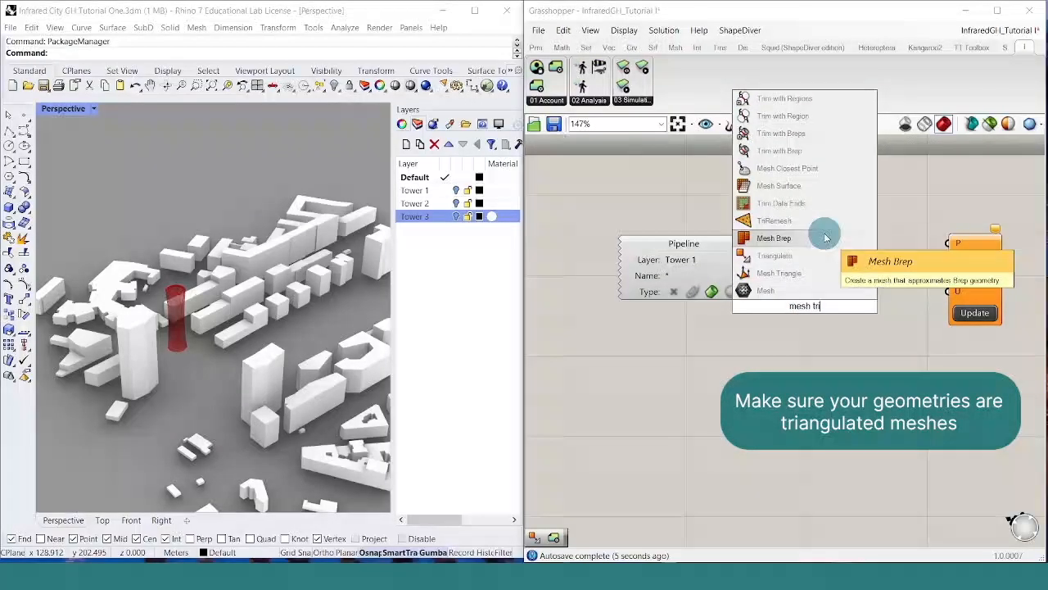
text(ng)
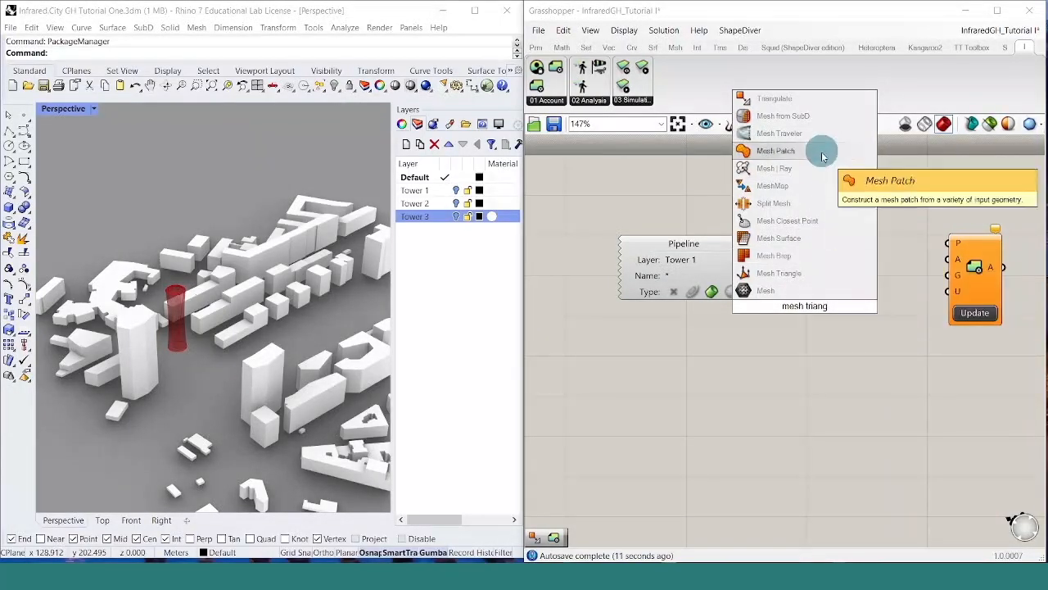
click(819, 102)
drag(790, 303, 831, 269)
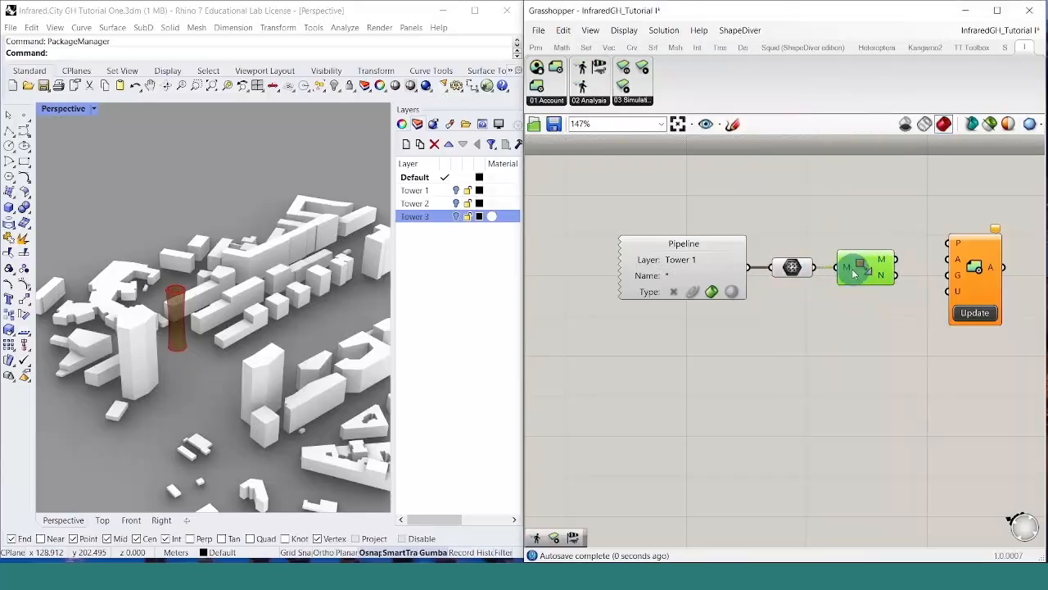
- Connect the project component's P output to the update component's P input, and try wiring the triangulated mesh to its G input
scroll(908, 315, down, 3)
drag(983, 277, 1000, 275)
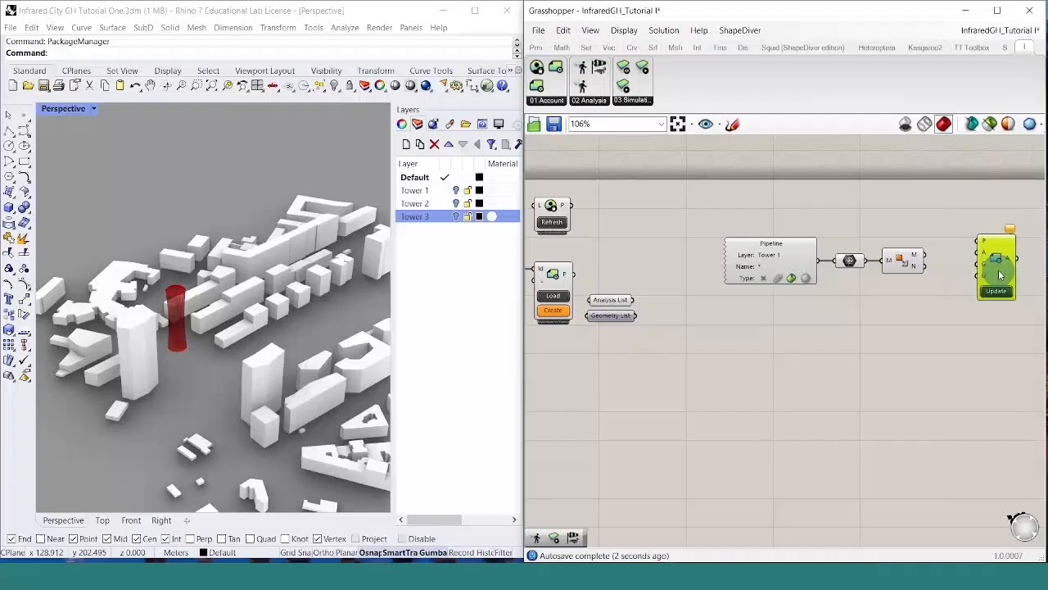
right_drag(843, 338, 852, 346)
drag(586, 284, 995, 244)
right_drag(960, 231, 888, 226)
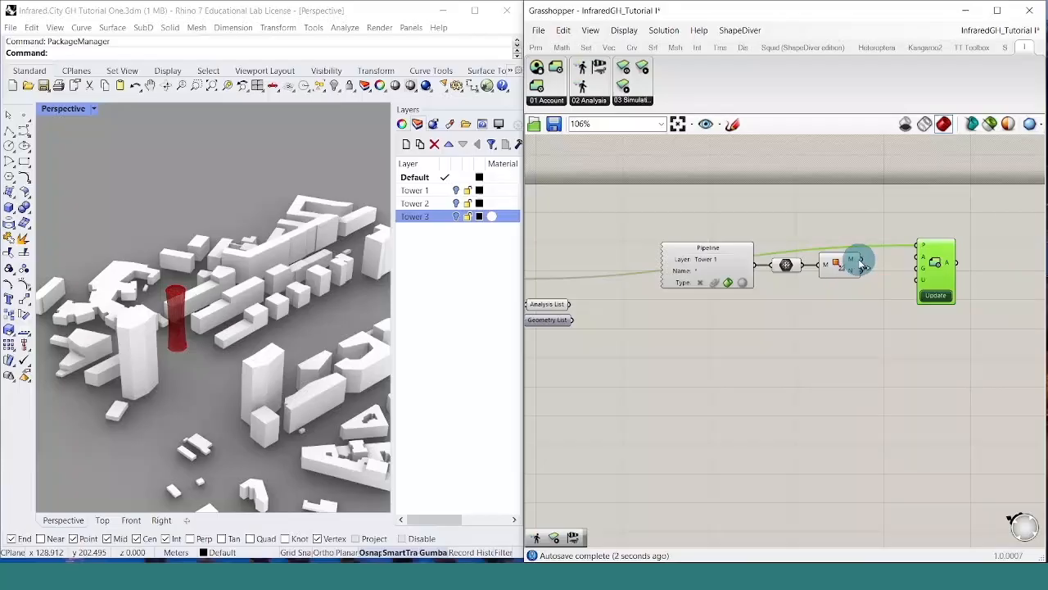
drag(860, 262, 906, 274)
right_drag(787, 340, 885, 326)
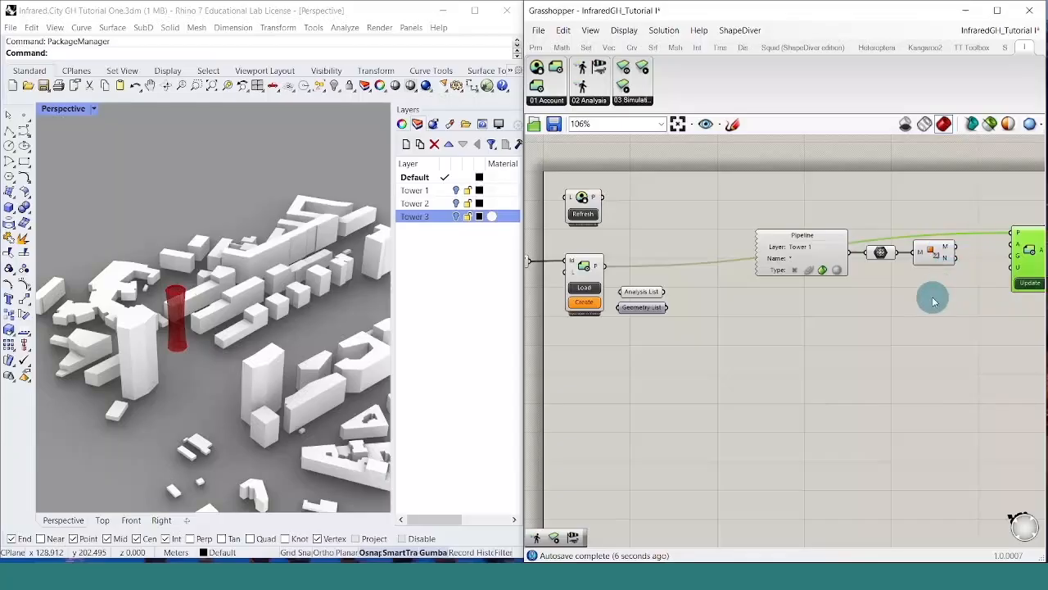
- Add a Merge component and connect the triangulated tower mesh to D1 and the Geometry List to D2
right_drag(934, 301, 859, 304)
double_click(860, 307)
text(merge)
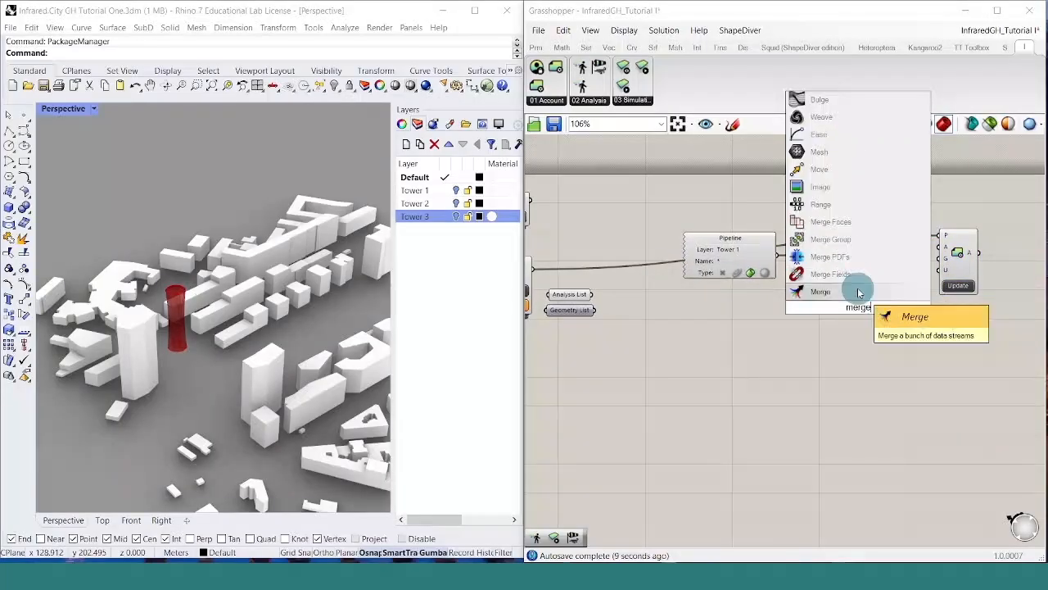
key(Return)
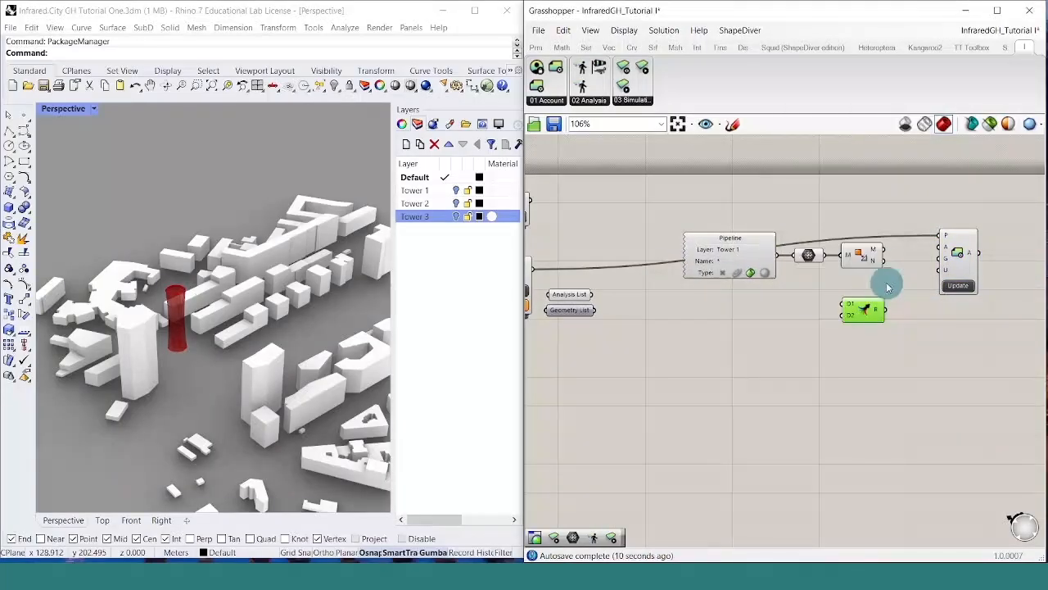
drag(885, 260, 843, 304)
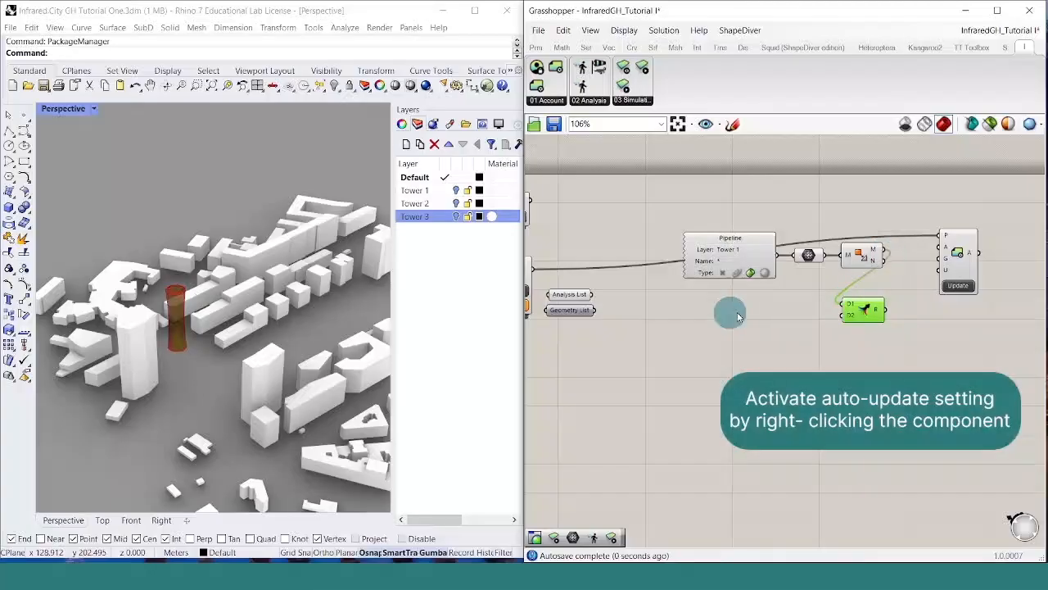
drag(597, 310, 848, 315)
- Connect the Merge result to the G input of the update component and update the project
right_drag(866, 316, 787, 328)
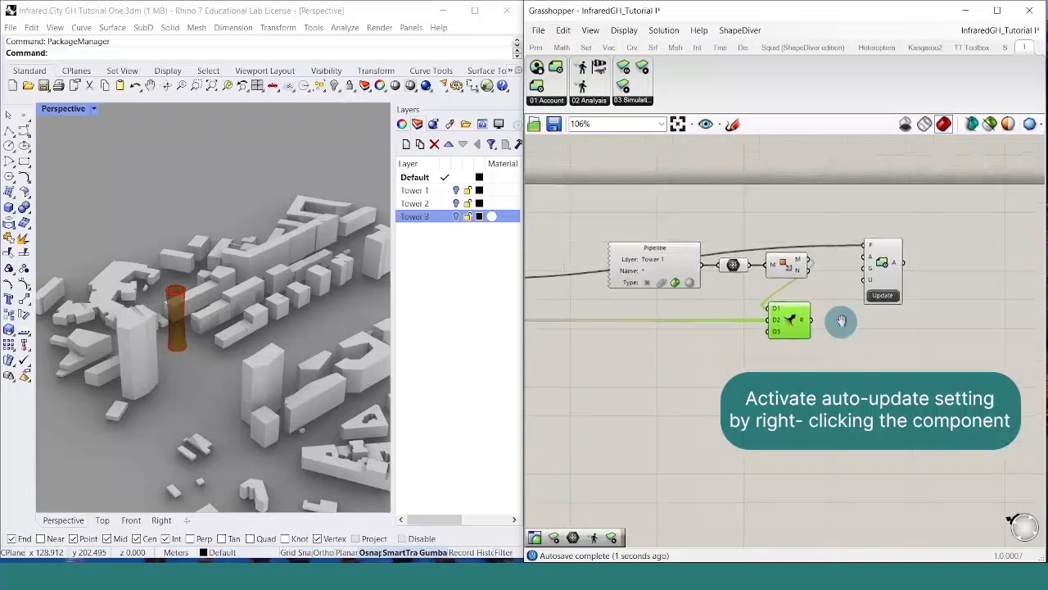
drag(806, 322, 915, 274)
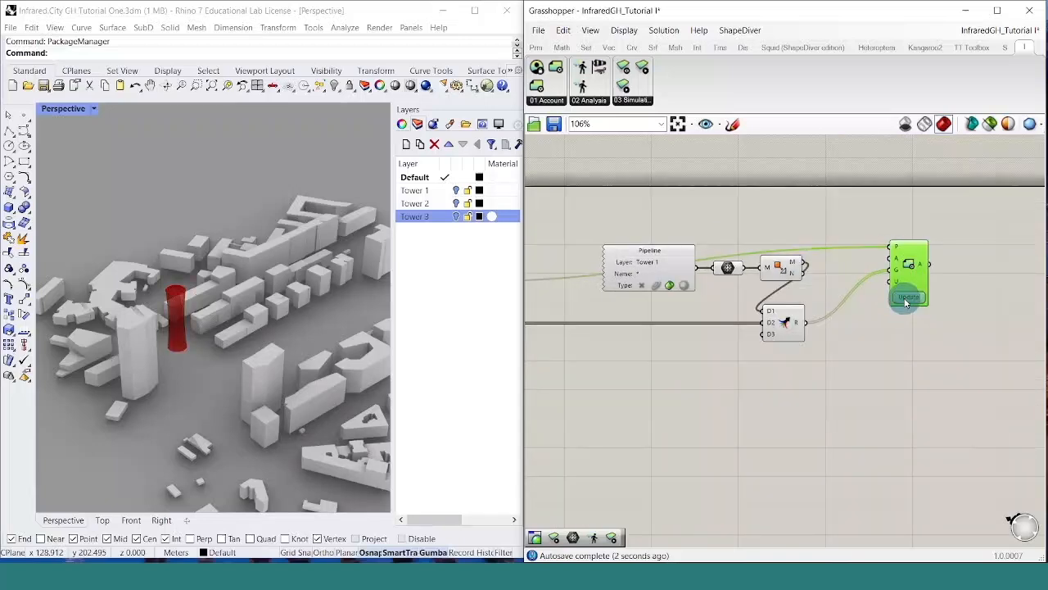
right_drag(925, 339, 856, 358)
- Add an IRC_RunSimulations component, connect the update component's A output to its A input, and run the simulation
click(643, 100)
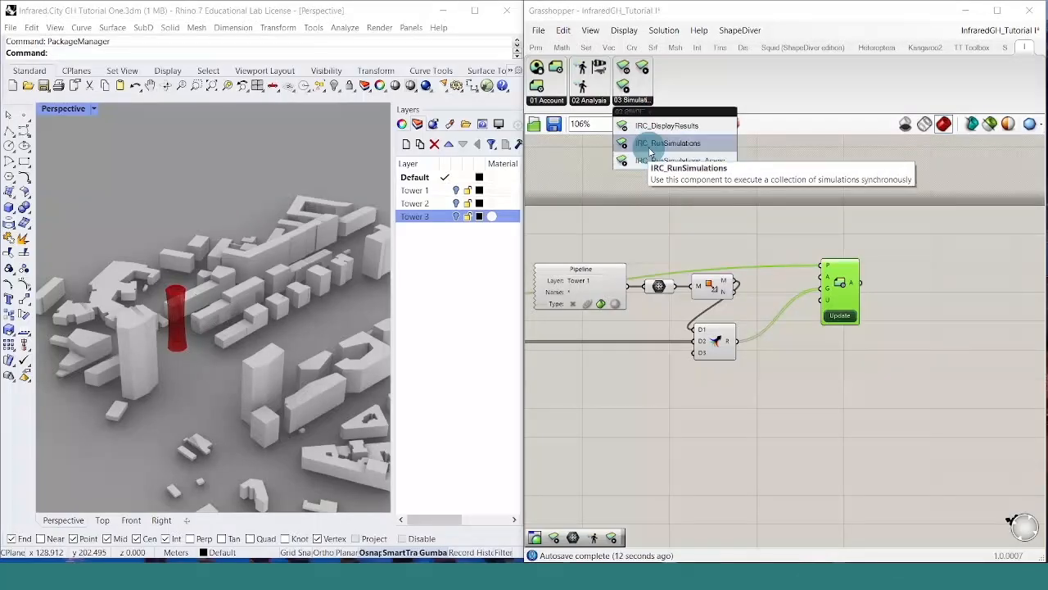
drag(651, 150, 966, 302)
right_drag(864, 325, 810, 325)
drag(808, 284, 873, 289)
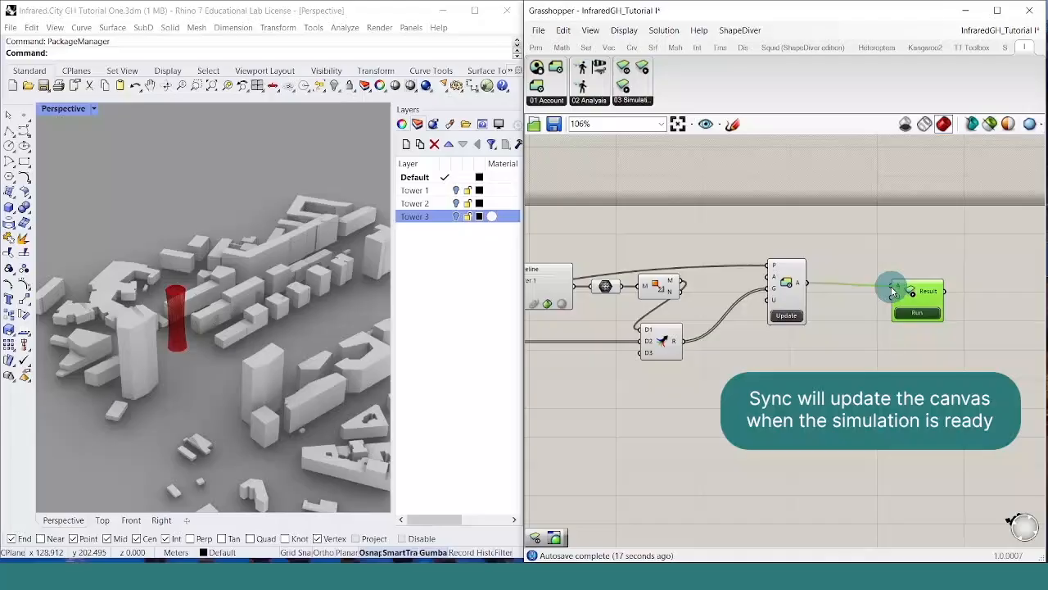
right_drag(919, 323, 802, 334)
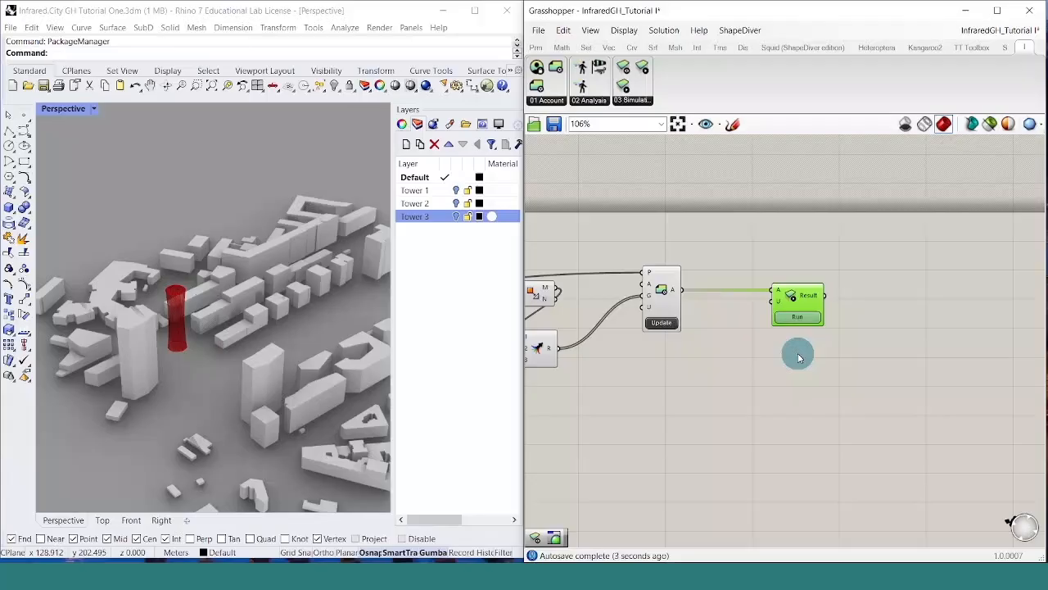
mouse_move(816, 302)
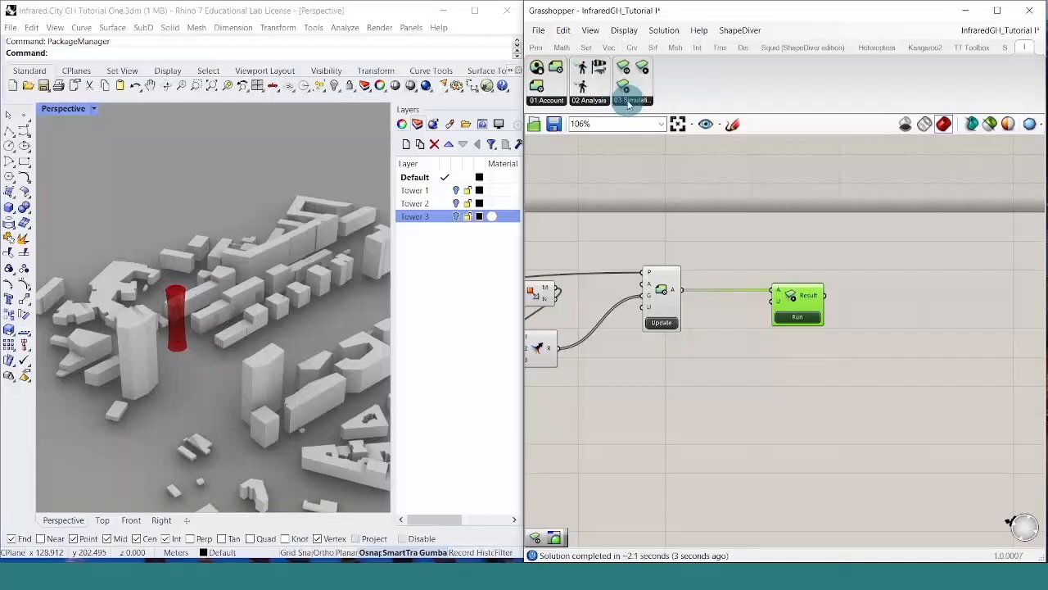
- Add an IRC_DisplayResults component and connect the Result output of the simulation component to it
click(628, 102)
click(637, 123)
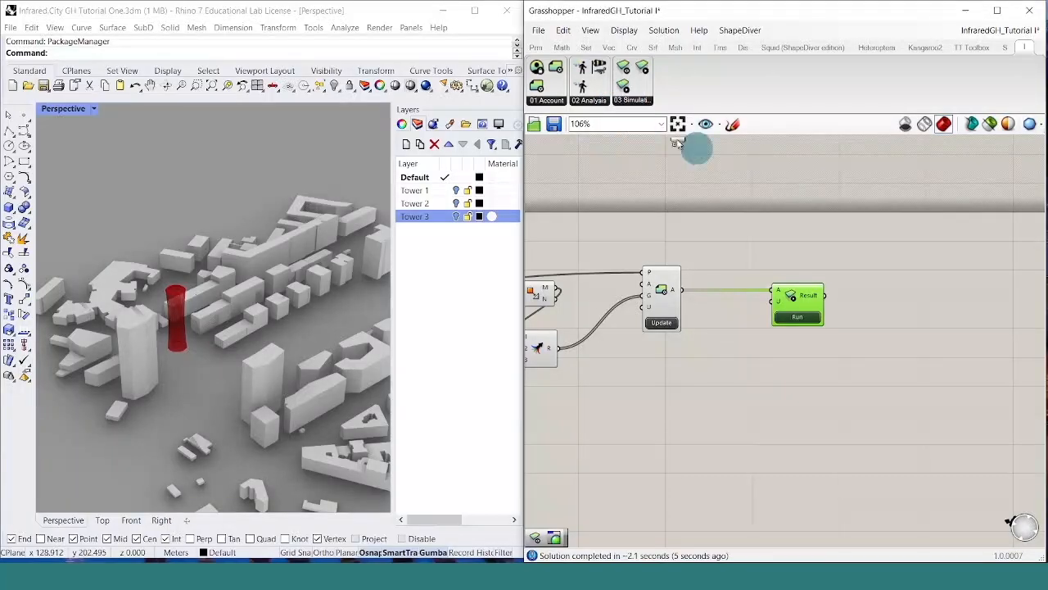
click(963, 307)
drag(823, 295, 937, 308)
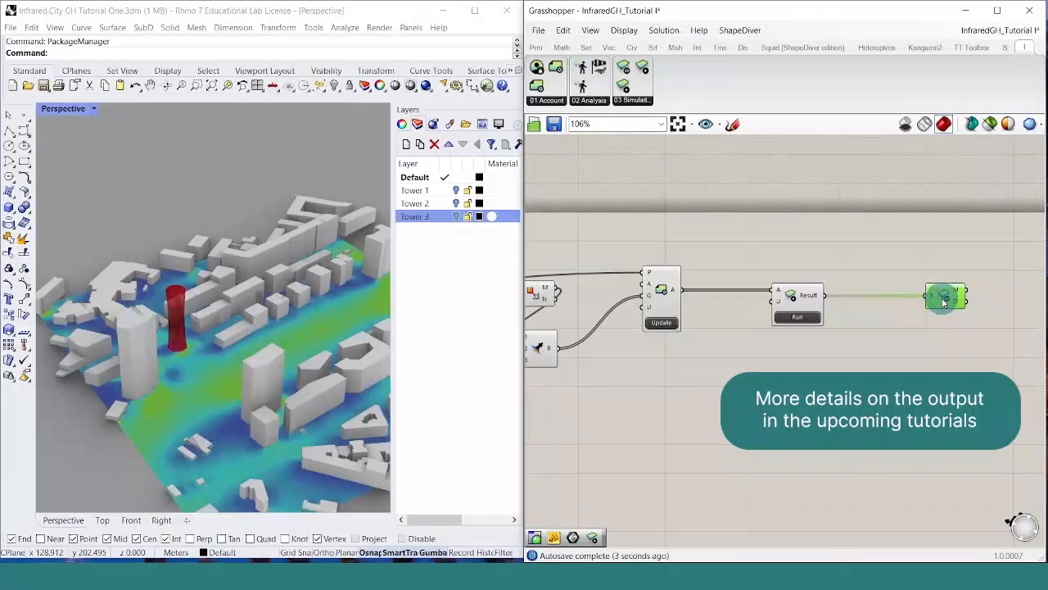
- Set the layer filter of the Geometry Pipeline to Tower 2
mouse_move(817, 300)
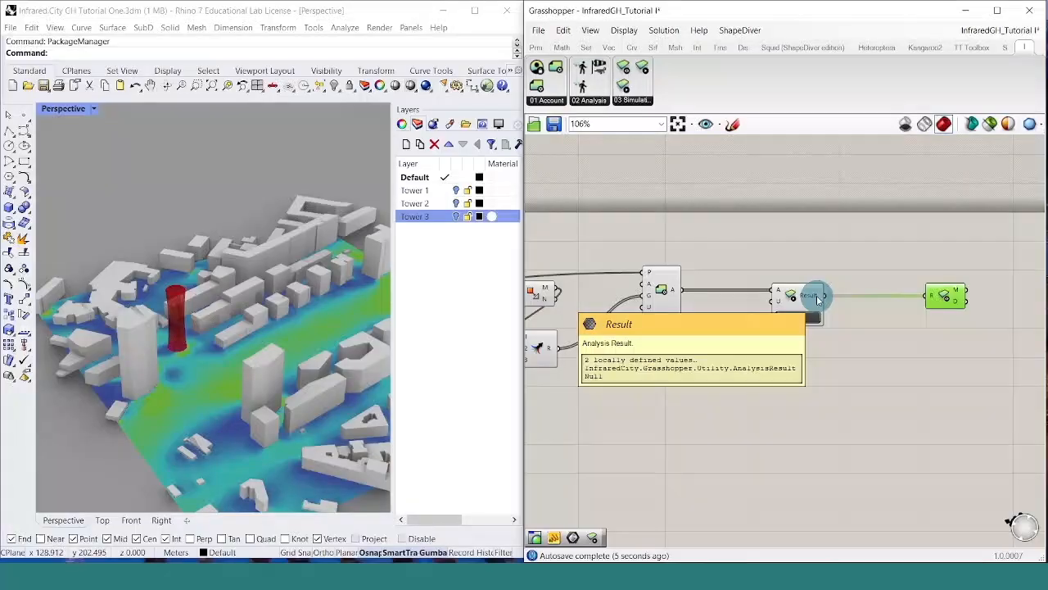
right_drag(806, 321, 874, 346)
right_drag(677, 352, 830, 354)
right_drag(564, 356, 677, 358)
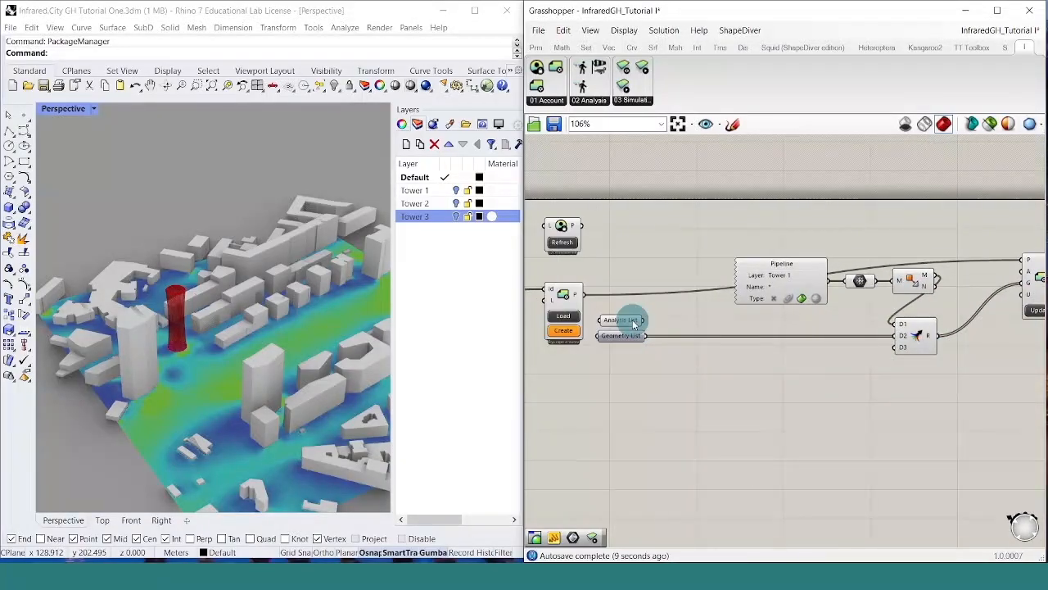
mouse_move(634, 324)
scroll(634, 324, down, 2)
right_drag(713, 335, 646, 339)
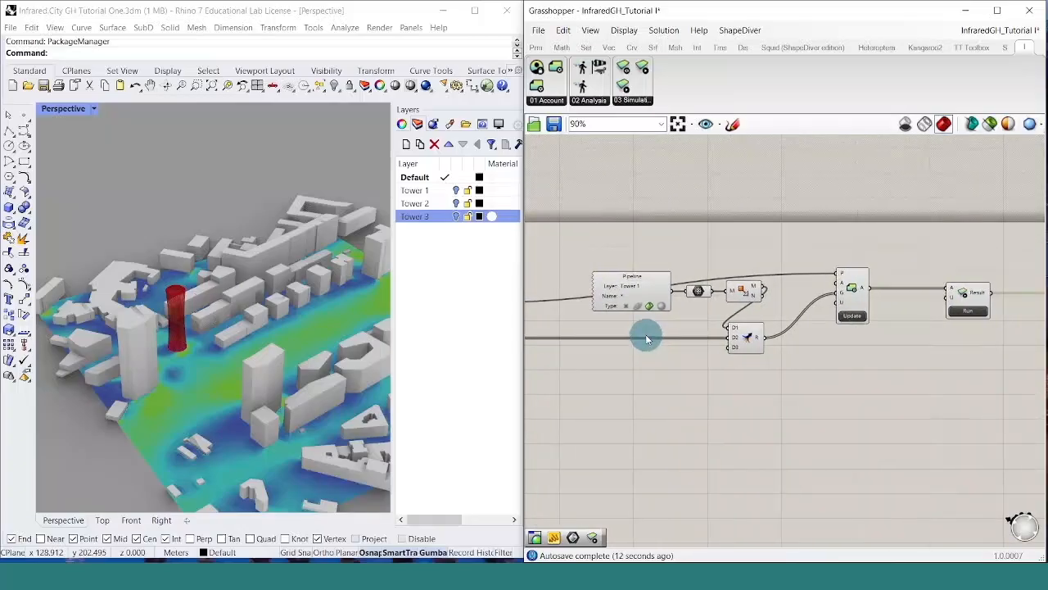
right_click(629, 292)
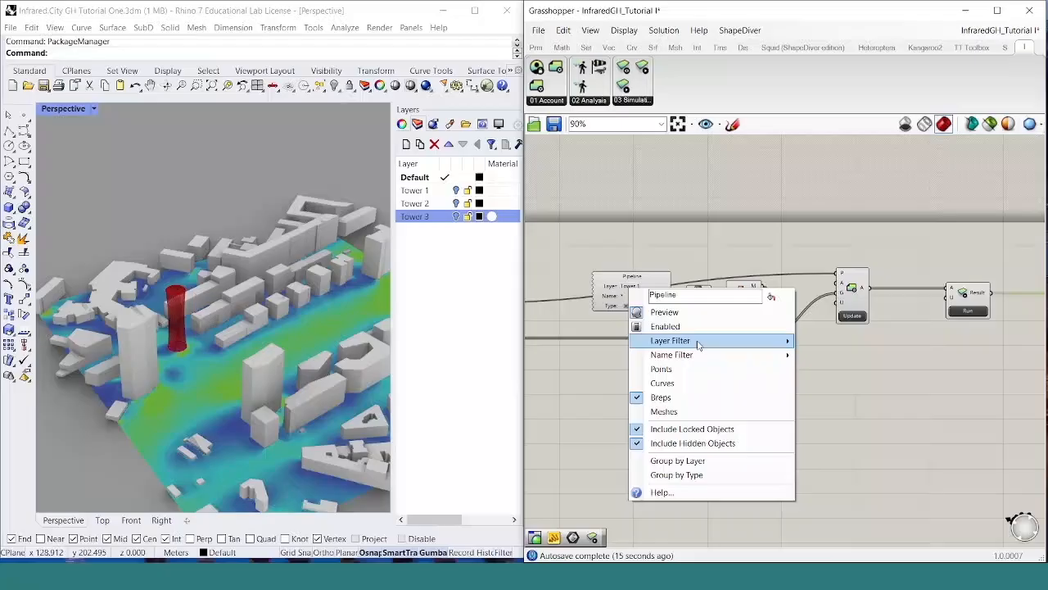
mouse_move(697, 342)
text(3)
click(849, 357)
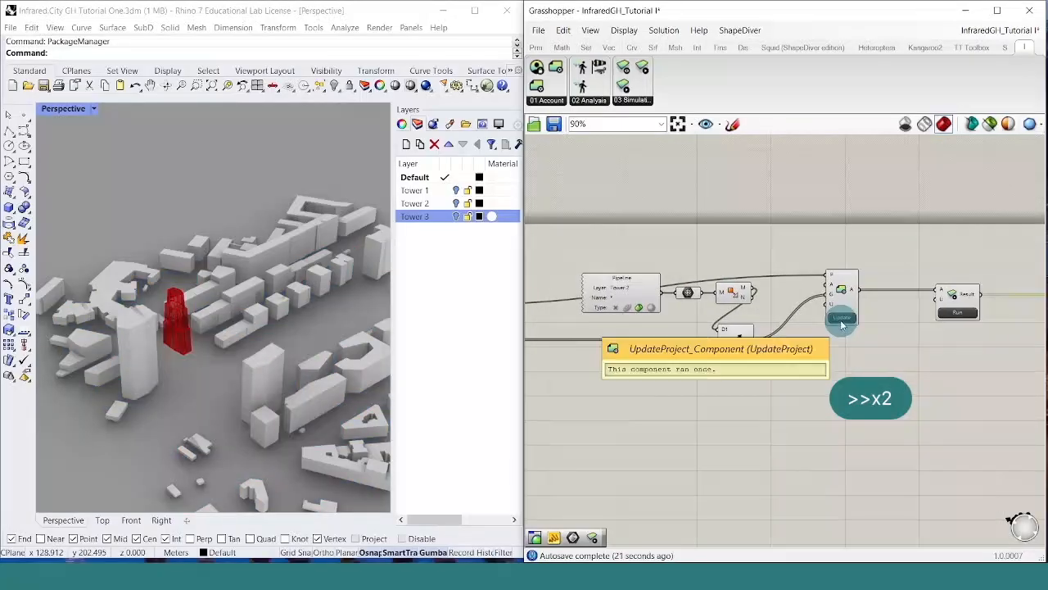
- Update the project with the Tower 2 option, rerun the simulation, and inspect the result around the tower in the 3D view
right_drag(872, 354, 704, 348)
click(786, 316)
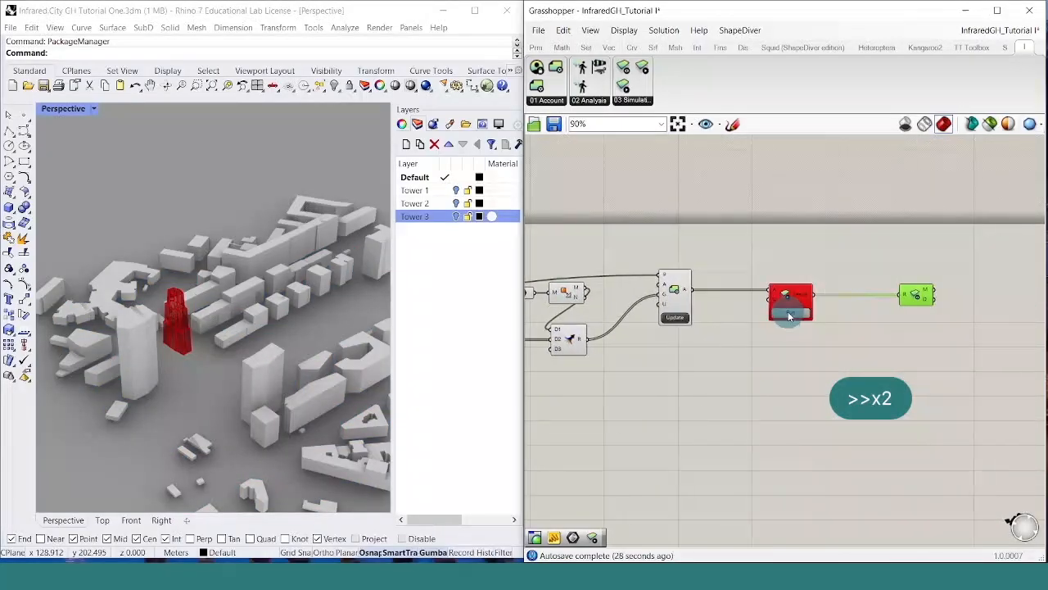
scroll(202, 346, up, 5)
right_drag(202, 345, 123, 393)
mouse_move(931, 301)
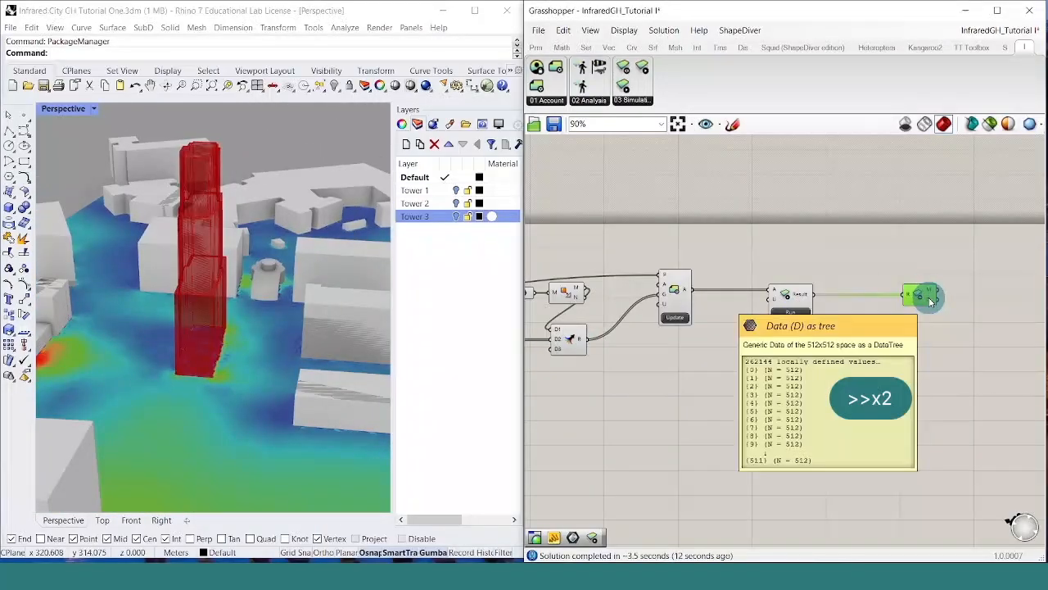
mouse_move(188, 385)
right_down()
mouse_move(147, 415)
mouse_move(205, 393)
right_up()
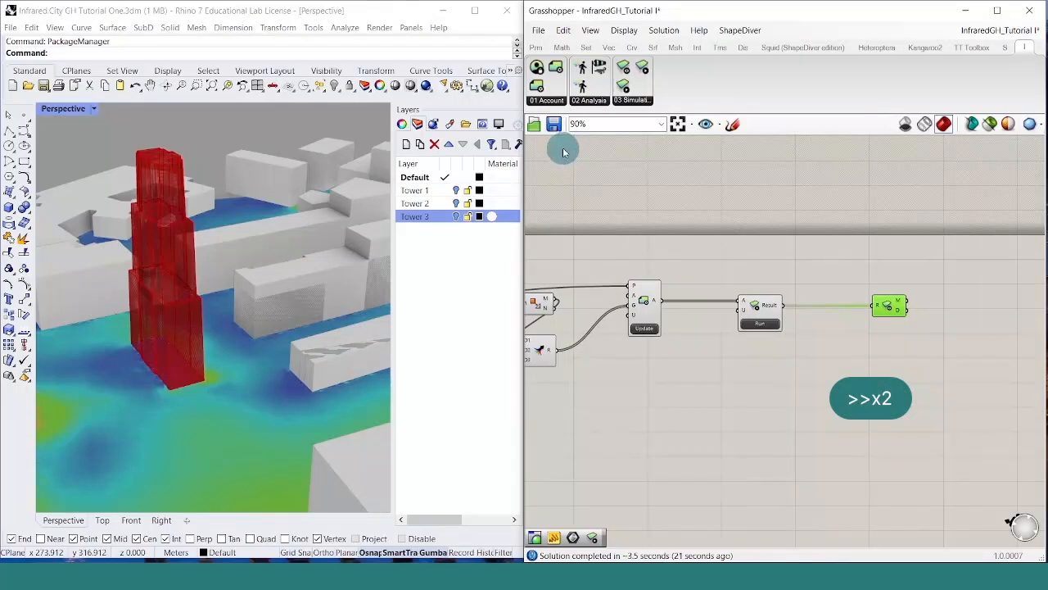
- Add a panel, connect it to the D output of the display results component, and browse the listed data
click(535, 47)
scroll(944, 310, up, 3)
scroll(914, 302, down, 10)
- Set the layer filter of the Geometry Pipeline to Tower 3
right_drag(969, 330, 877, 339)
scroll(871, 311, down, 3)
right_click(692, 283)
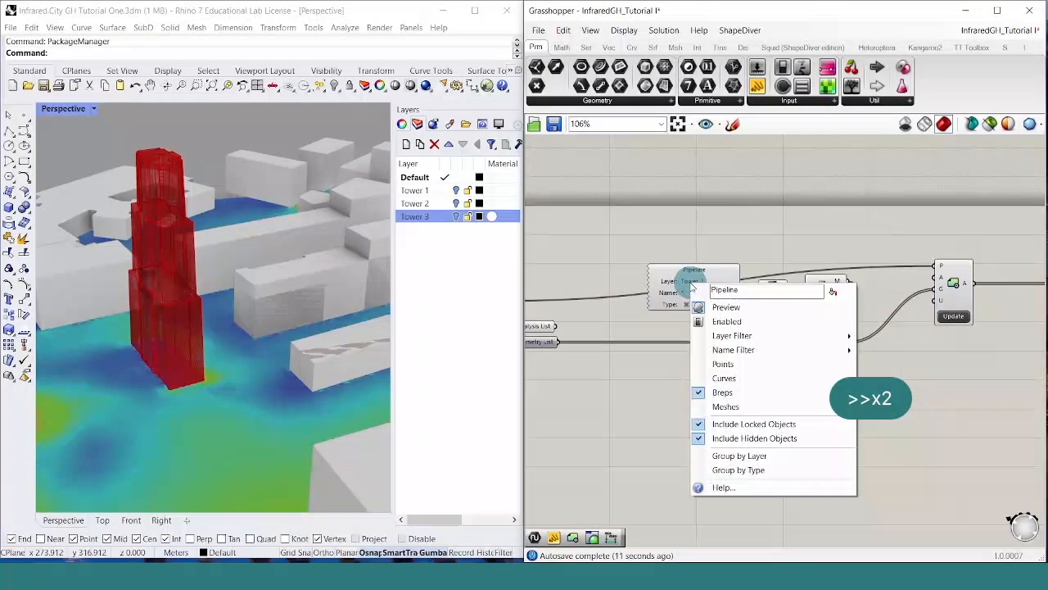
mouse_move(770, 335)
key(BackSpace)
text(3)
click(905, 352)
- Update the project with the Tower 3 option and rerun the simulation
right_drag(896, 351, 765, 316)
scroll(765, 317, down, 1)
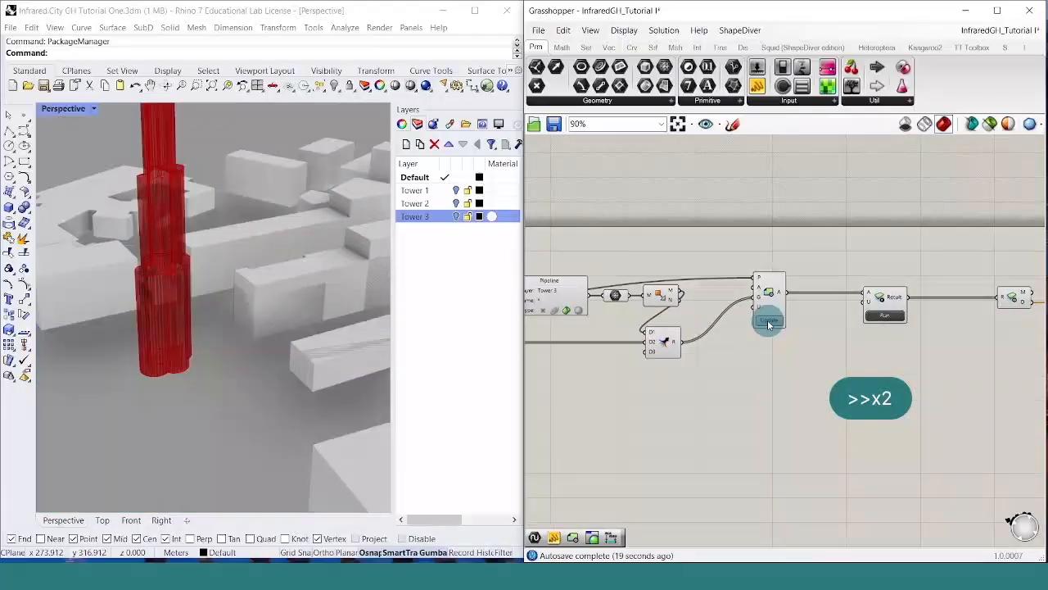
right_drag(886, 354, 737, 366)
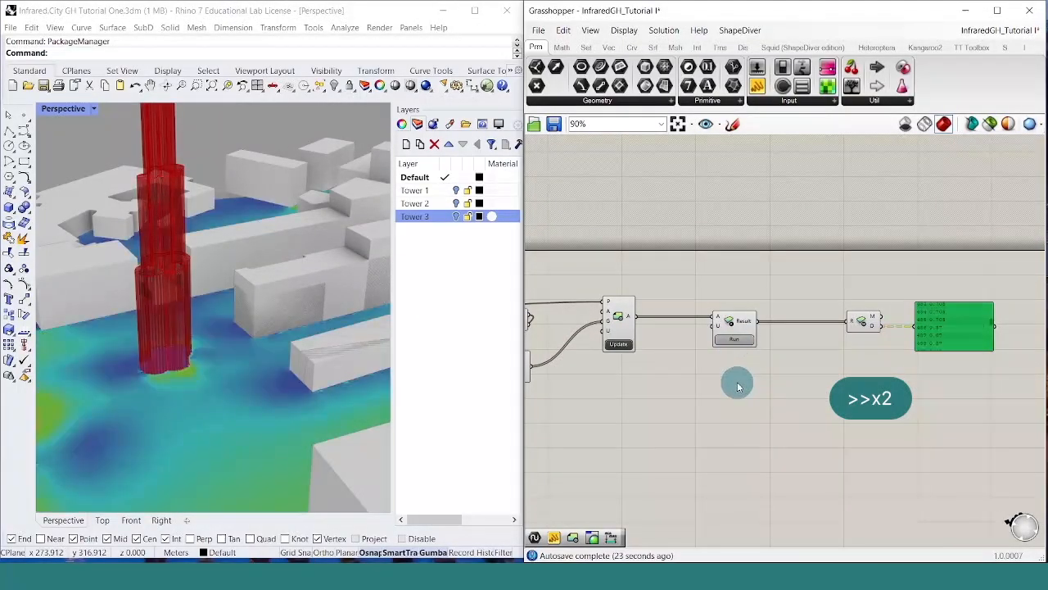
- Add a Custom Preview component and connect the triangulated tower mesh output to its G input
right_click(713, 287)
right_drag(713, 290, 881, 317)
drag(895, 295, 742, 285)
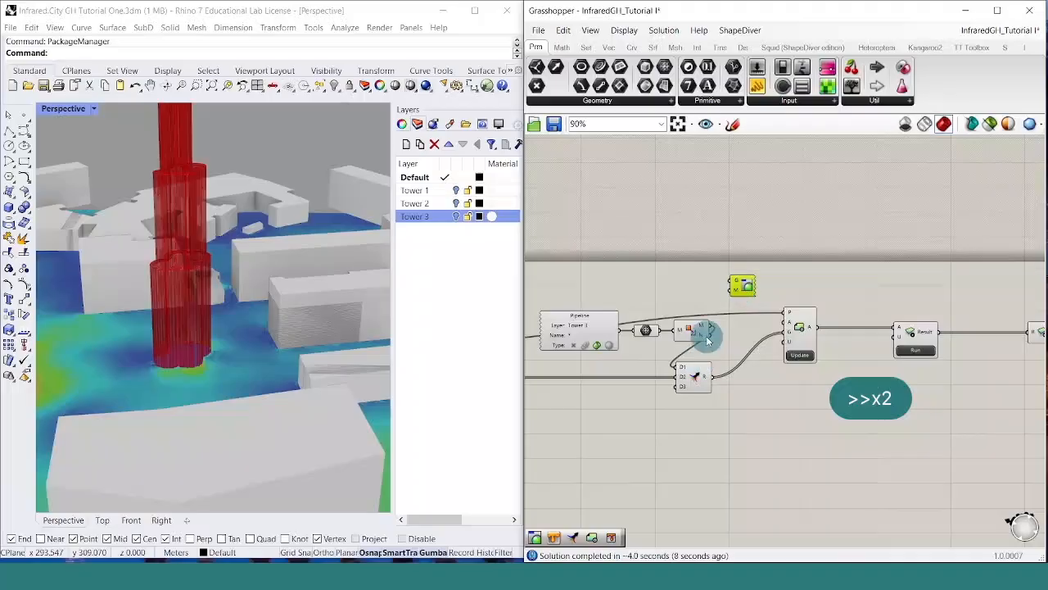
drag(705, 325, 731, 279)
- Turn off the preview of the Pipeline, mesh, triangulation and Merge components, and view the custom-previewed tower among the context buildings
drag(731, 398, 662, 283)
right_click(663, 277)
click(677, 300)
click(655, 373)
right_drag(655, 374, 719, 387)
right_drag(843, 413, 770, 403)
click(586, 339)
right_click(590, 269)
click(606, 292)
click(585, 393)
scroll(221, 398, down, 4)
right_drag(206, 401, 162, 397)
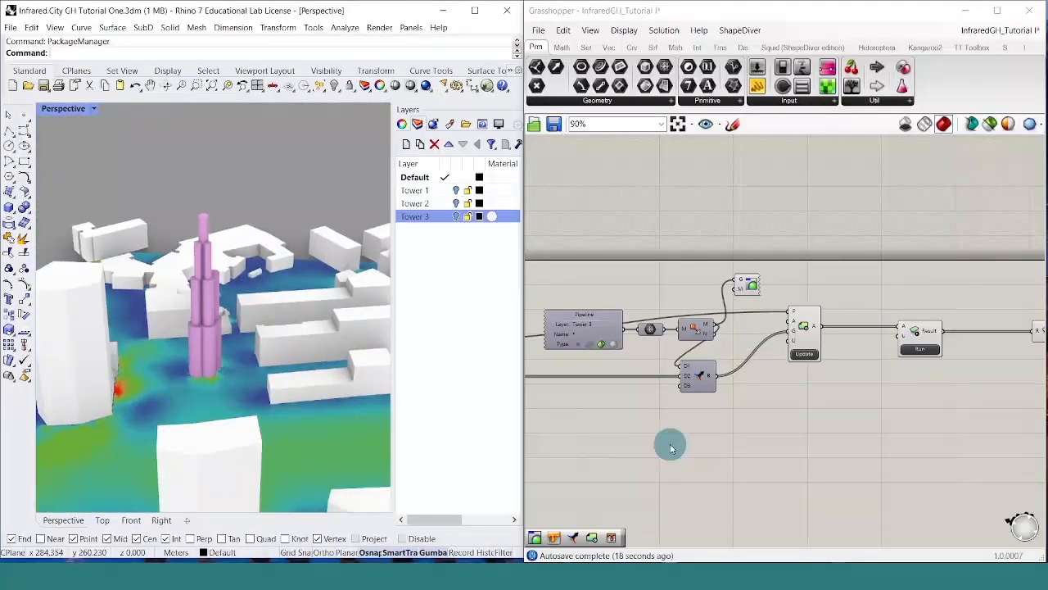
- Add the Wind Comfort and Wind Speed analysis components below the pipeline, plus a second IRC_RunSimulations component beside them
right_drag(919, 434, 907, 428)
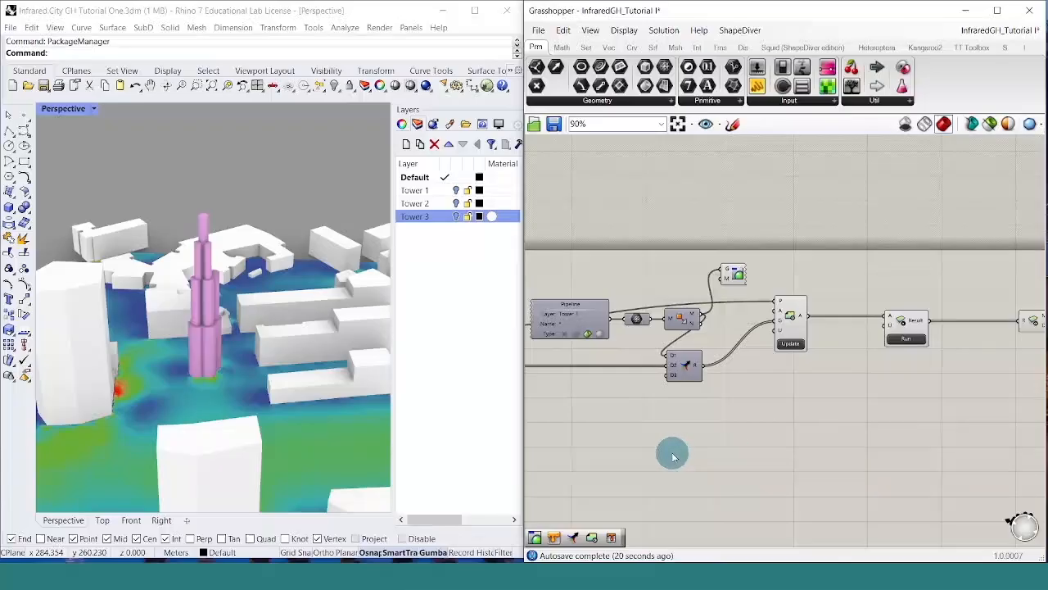
right_drag(674, 452, 762, 425)
click(1018, 51)
click(604, 99)
drag(606, 144, 662, 435)
click(614, 101)
drag(627, 160, 662, 473)
right_drag(697, 464, 664, 461)
click(618, 100)
drag(715, 161, 957, 459)
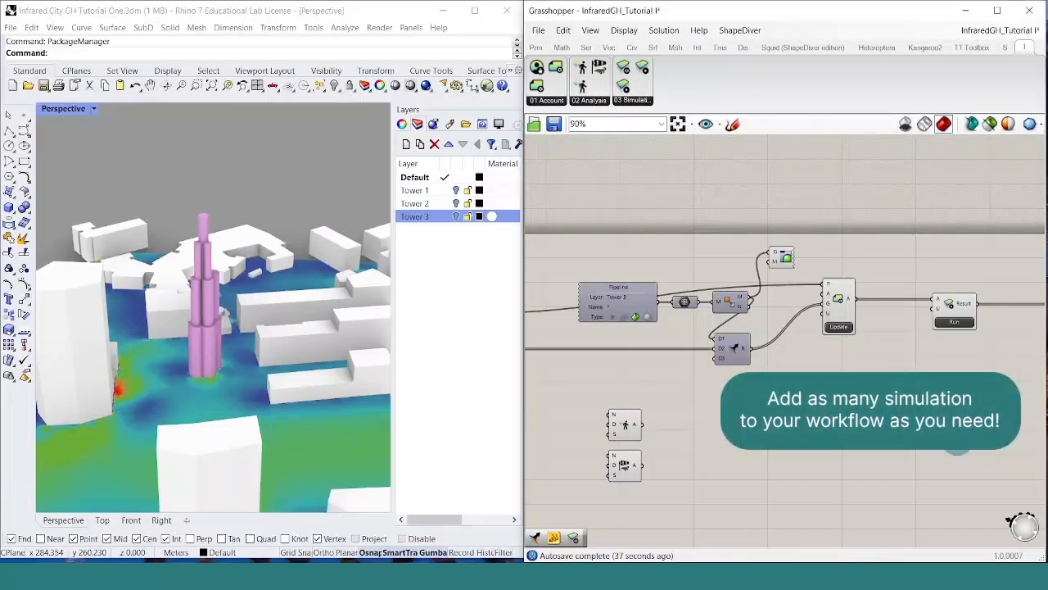
- Add a Merge component and connect the two analysis components' A outputs to its D1 and D2 inputs
double_click(736, 443)
text(merge)
key(Return)
drag(643, 424, 716, 433)
drag(643, 466, 716, 443)
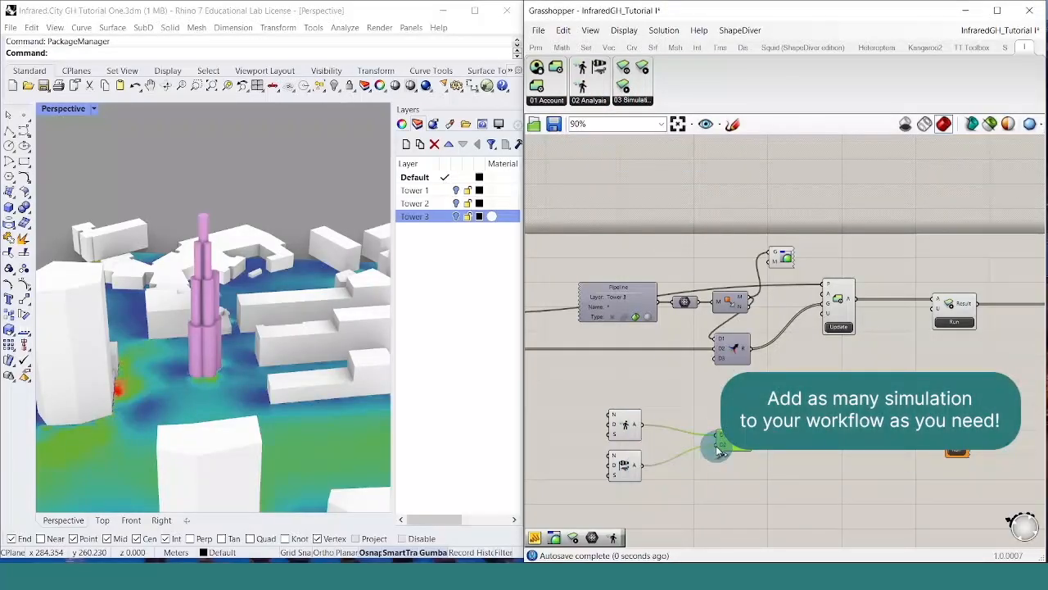
- Connect the analysis Merge result to the update component's A input and run both analyses with the second simulation component
right_drag(755, 445, 698, 447)
drag(695, 443, 803, 305)
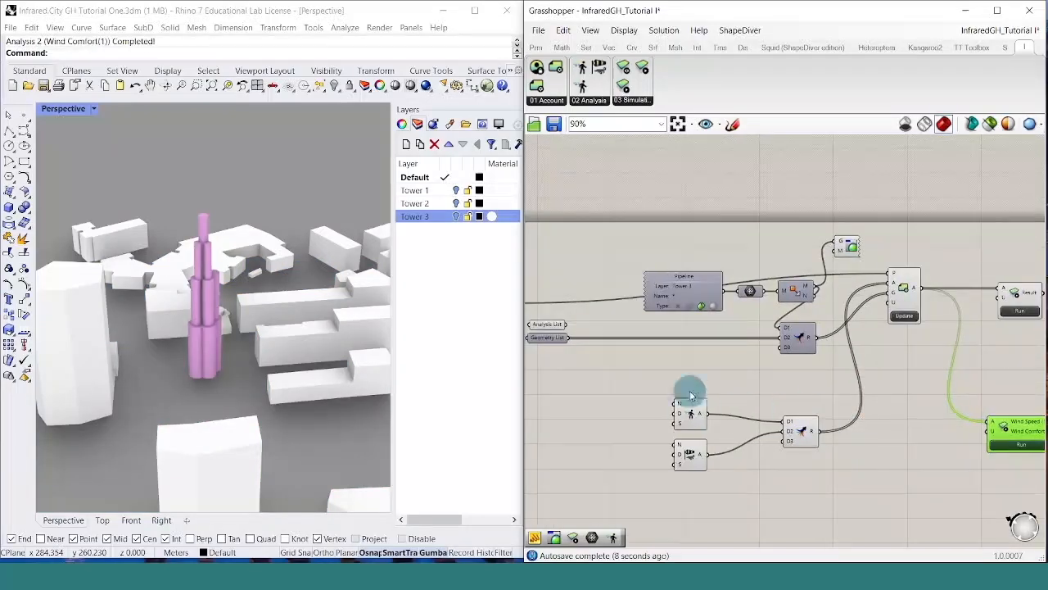
- Move the display results component beside the second simulation component and display its Wind Speed (1) output through the R input
right_drag(700, 380, 792, 377)
right_drag(952, 432, 733, 429)
drag(898, 298, 890, 429)
drag(804, 423, 875, 425)
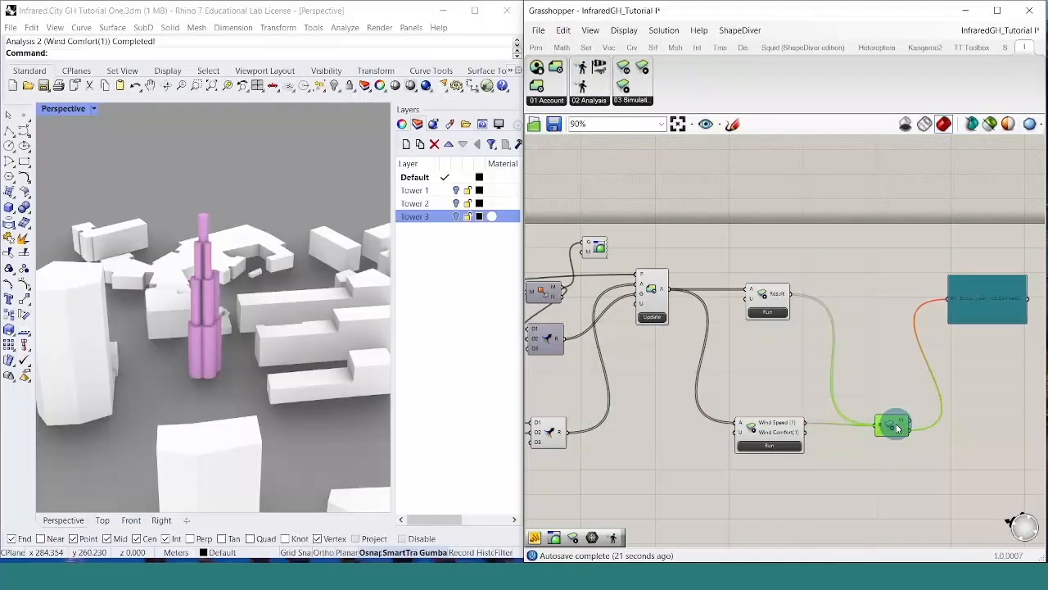
right_drag(221, 385, 253, 401)
- Connect the Wind Comfort(1) output to the R input of the display results component
drag(805, 432, 873, 423)
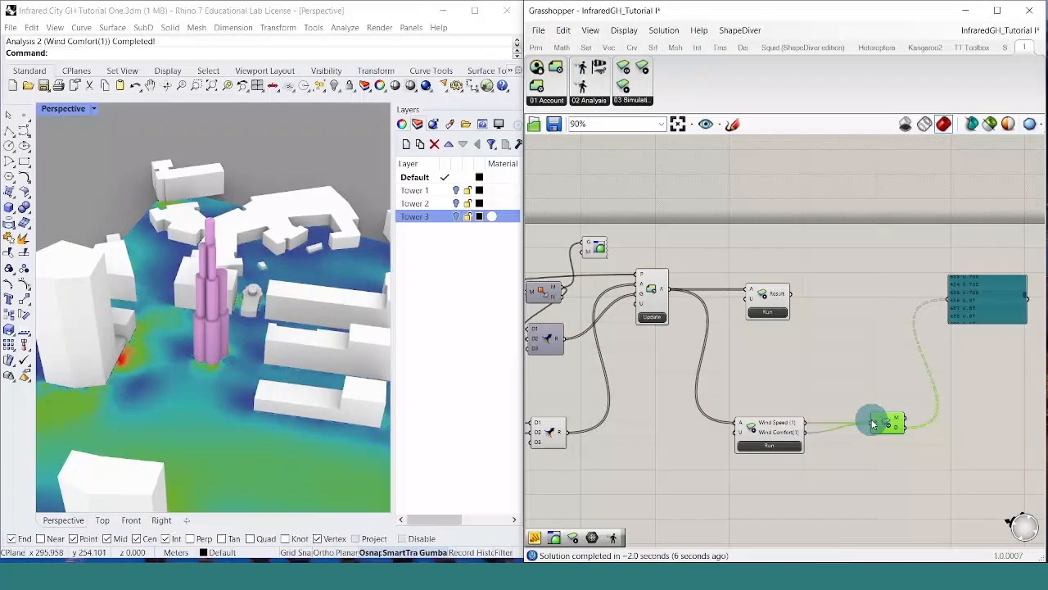